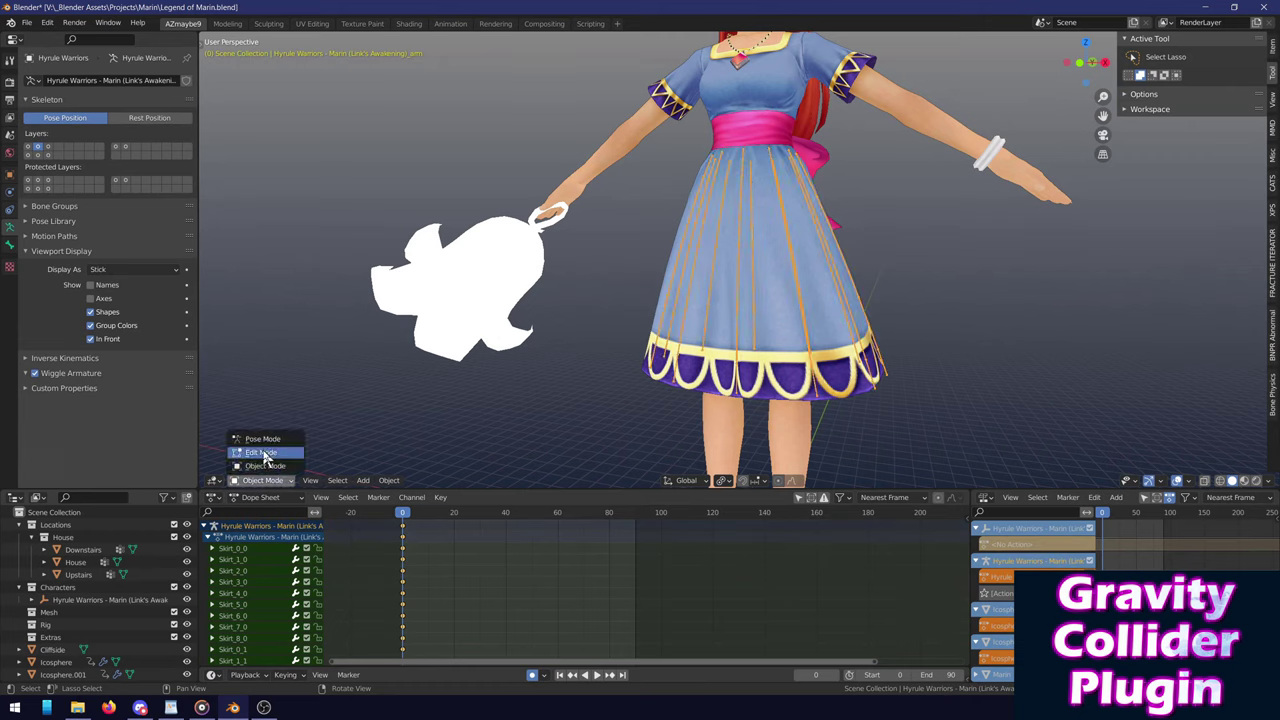
Edit Marin's armature, generate and bake collision boxes for the selected skirt bones, and play the animation
{"action": "left_click", "coordinate": [262, 453]}
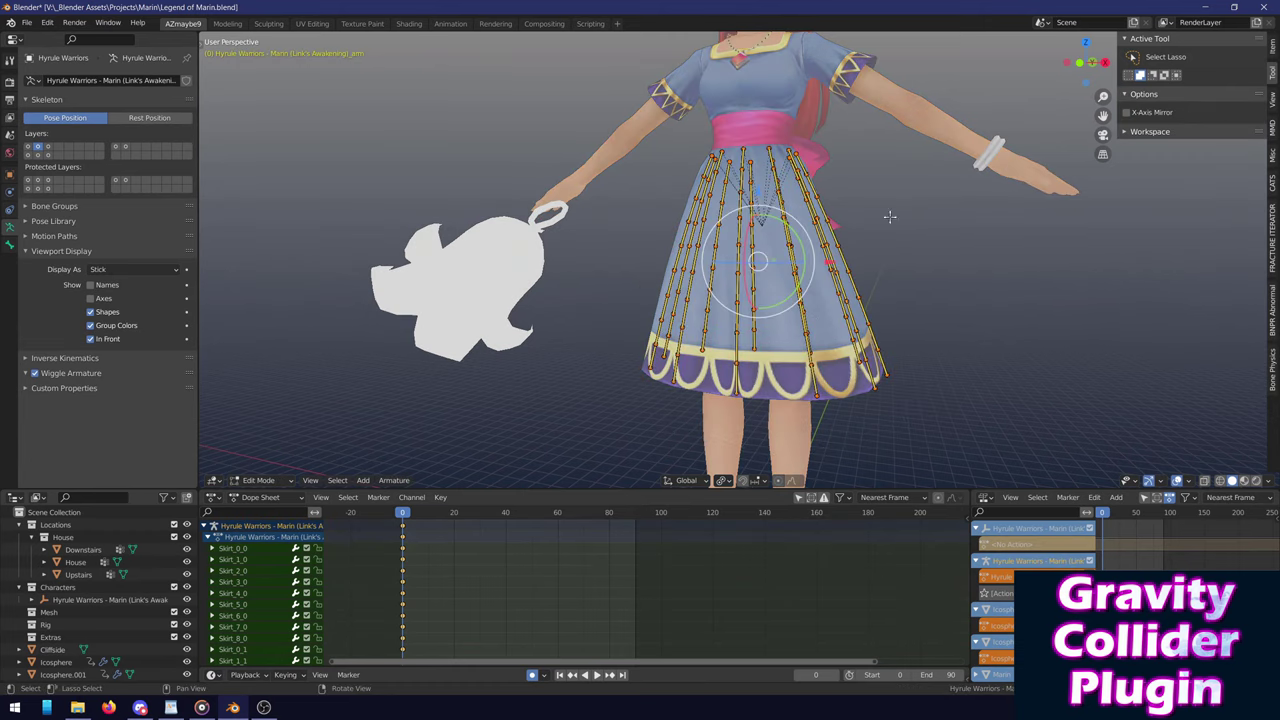
{"action": "left_click", "coordinate": [1273, 370]}
{"action": "left_click", "coordinate": [1191, 149]}
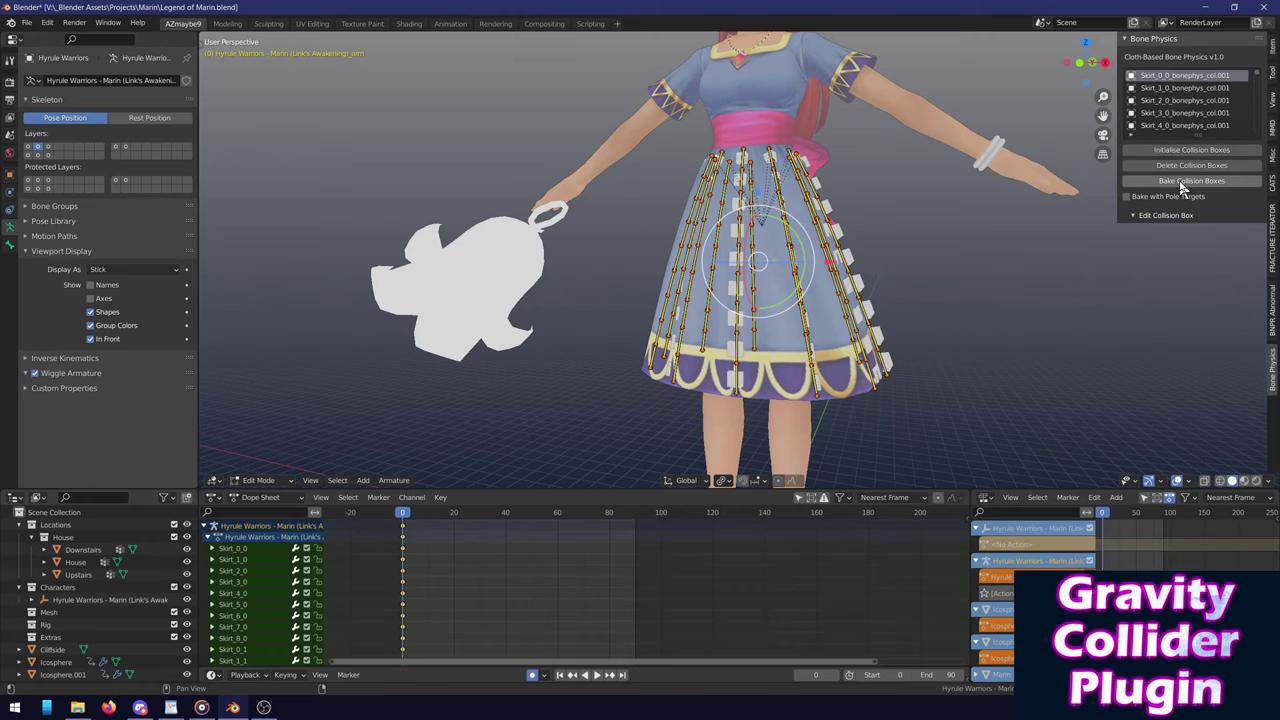
{"action": "left_click", "coordinate": [1179, 180]}
{"action": "left_click", "coordinate": [596, 675]}
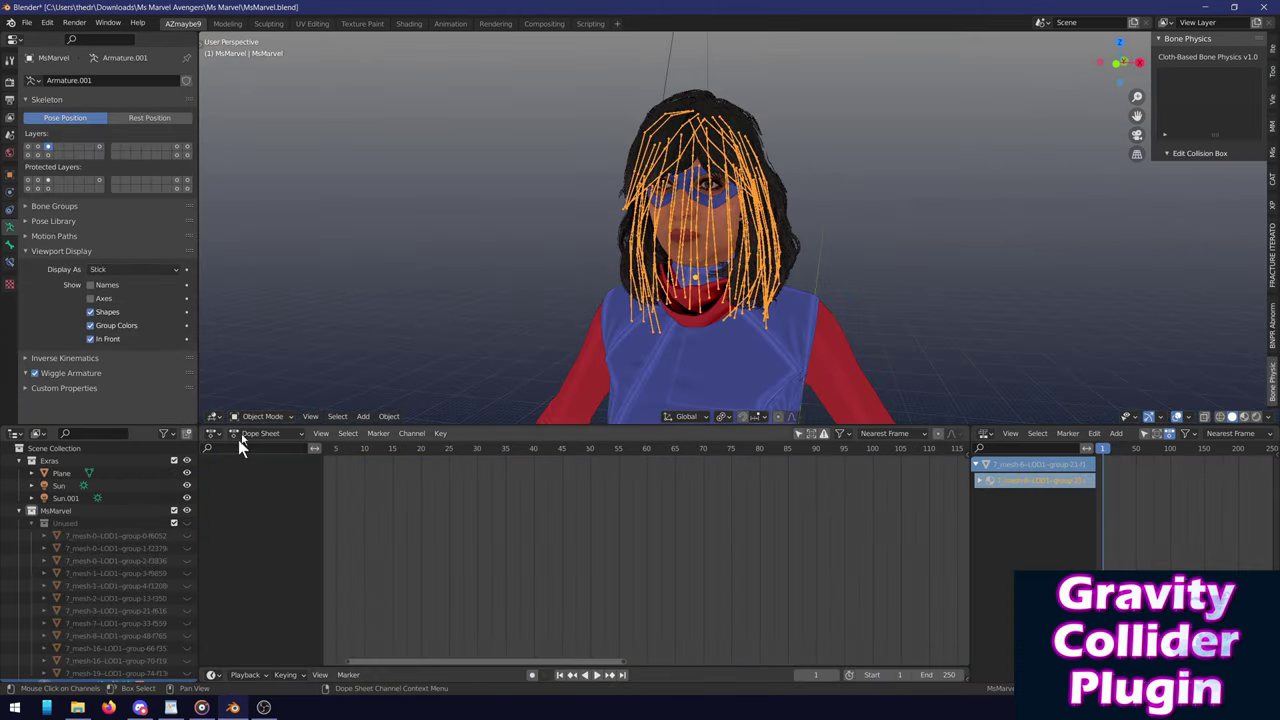
Edit the MsMarvel armature, generate and bake collision boxes for all hair bones, and play the animation
{"action": "left_click", "coordinate": [255, 416]}
{"action": "left_click", "coordinate": [263, 389]}
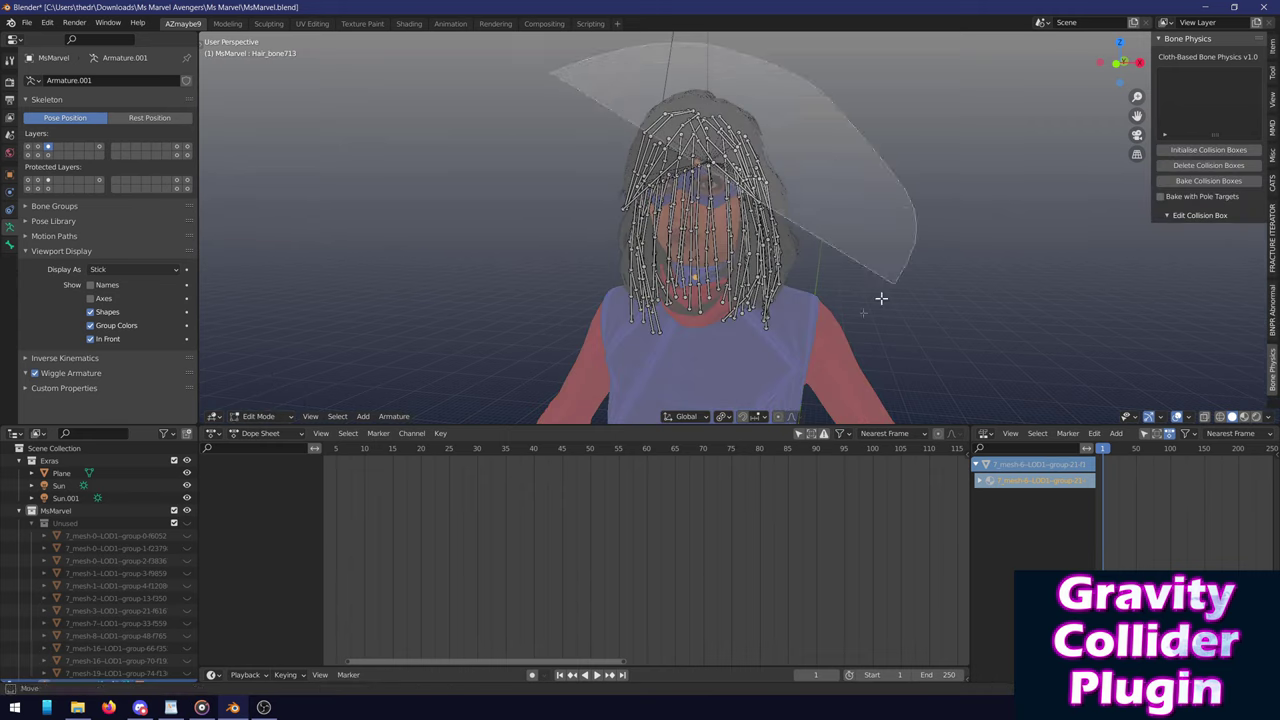
{"action": "key", "text": "a"}
{"action": "left_click", "coordinate": [1218, 151]}
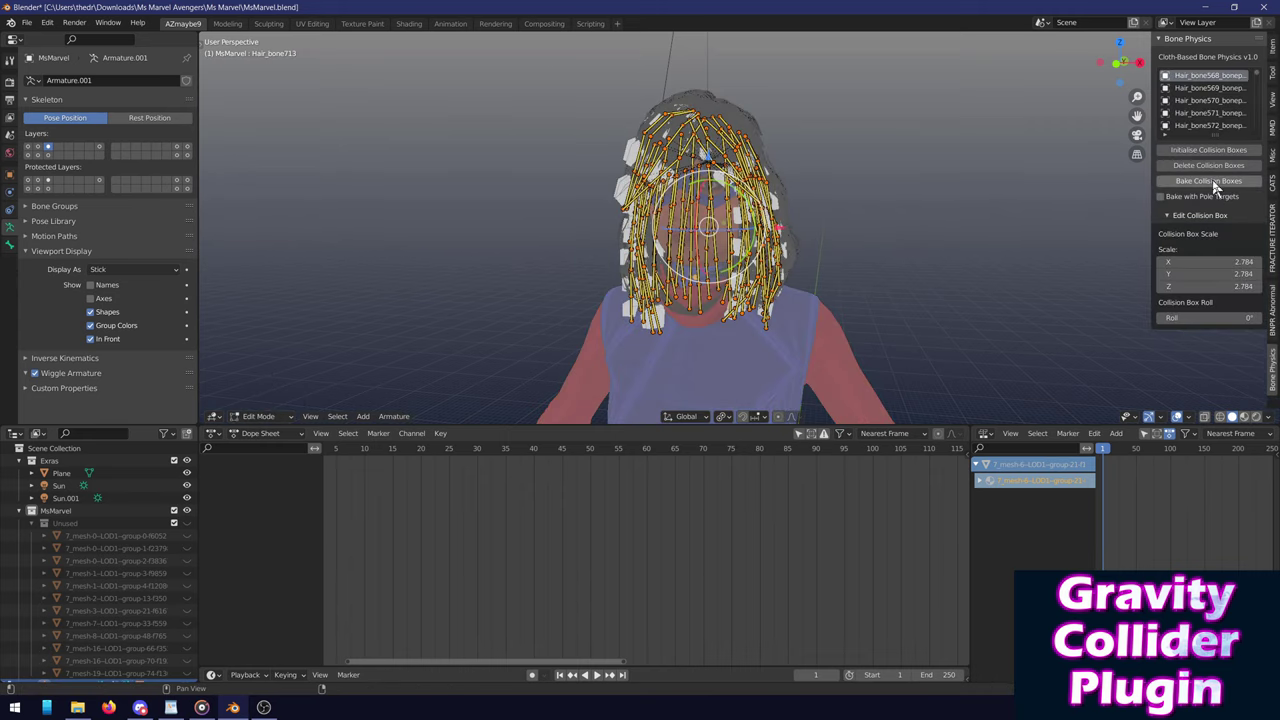
{"action": "left_click", "coordinate": [1206, 181]}
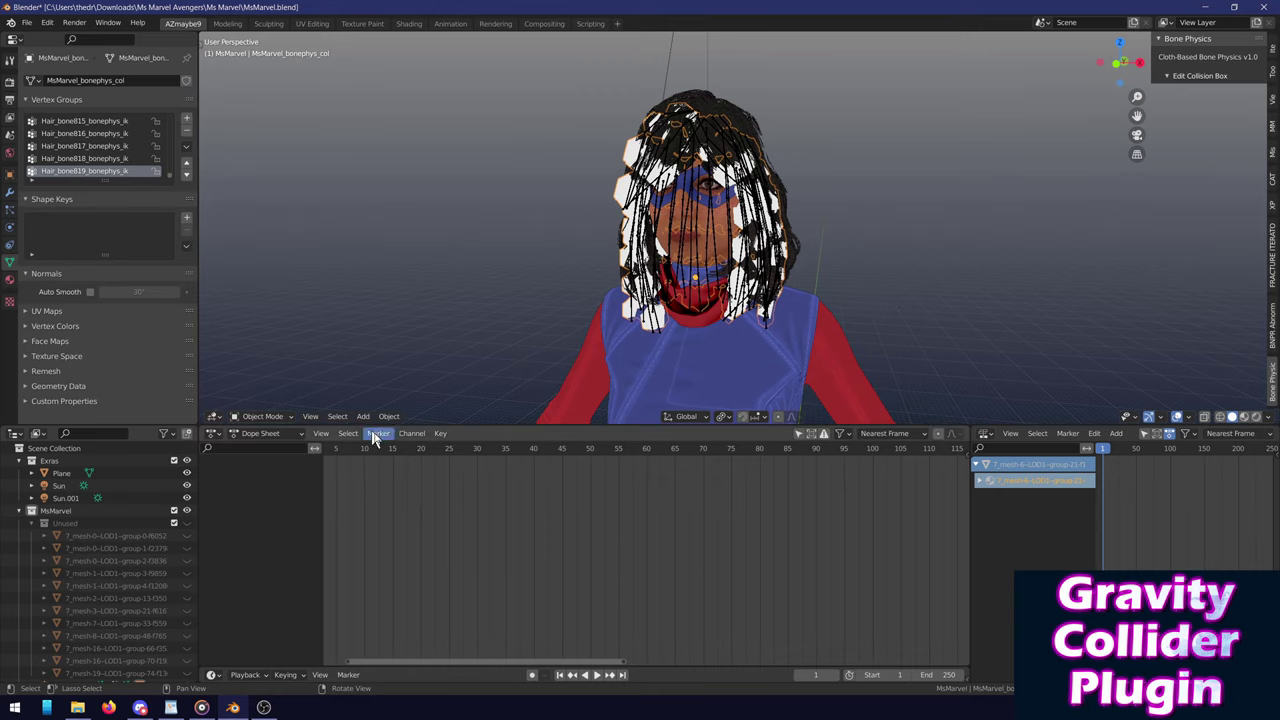
{"action": "left_click", "coordinate": [597, 675]}
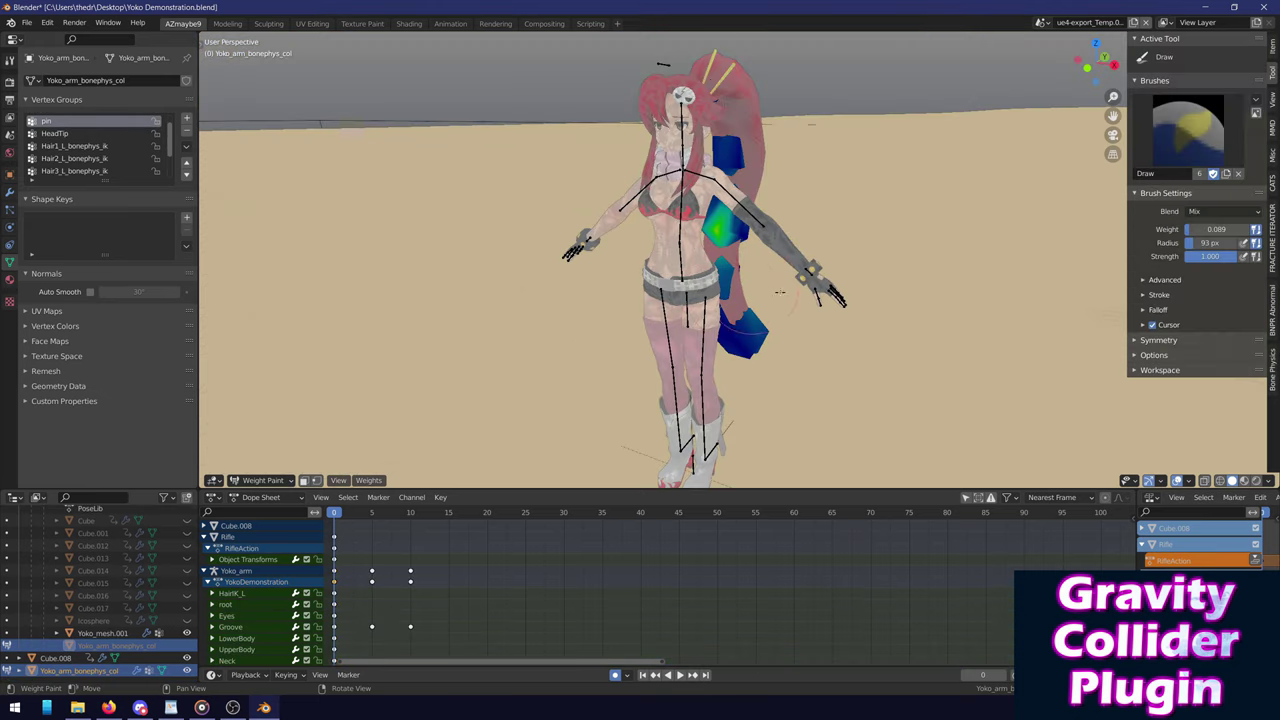
Leave Weight Paint mode on the Yoko_arm_bonephys_col collision mesh and play the animation
{"action": "middle_click_drag", "start_coordinate": [828, 296], "coordinate": [772, 294]}
{"action": "left_click", "coordinate": [262, 480]}
{"action": "left_click", "coordinate": [258, 384]}
{"action": "left_click", "coordinate": [678, 675]}
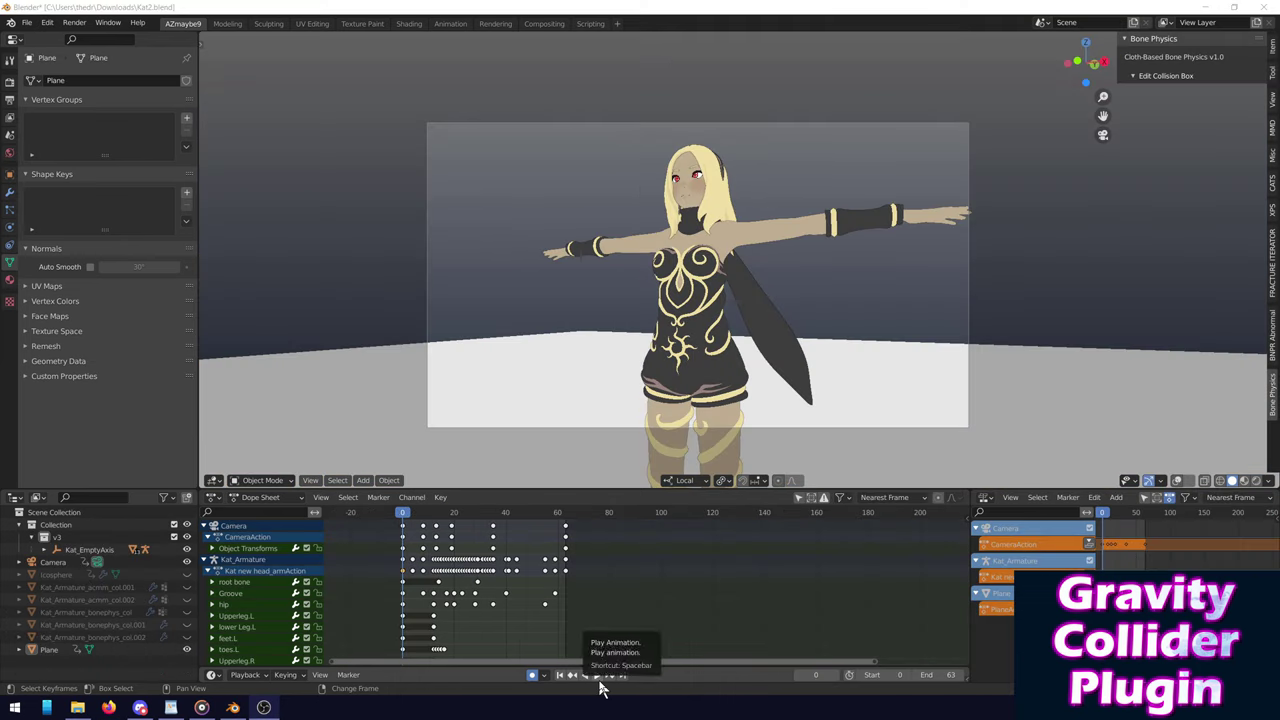
Play Kat's animation and scrub forward from frame 17 to watch the scarf bones move
{"action": "left_click", "coordinate": [590, 675]}
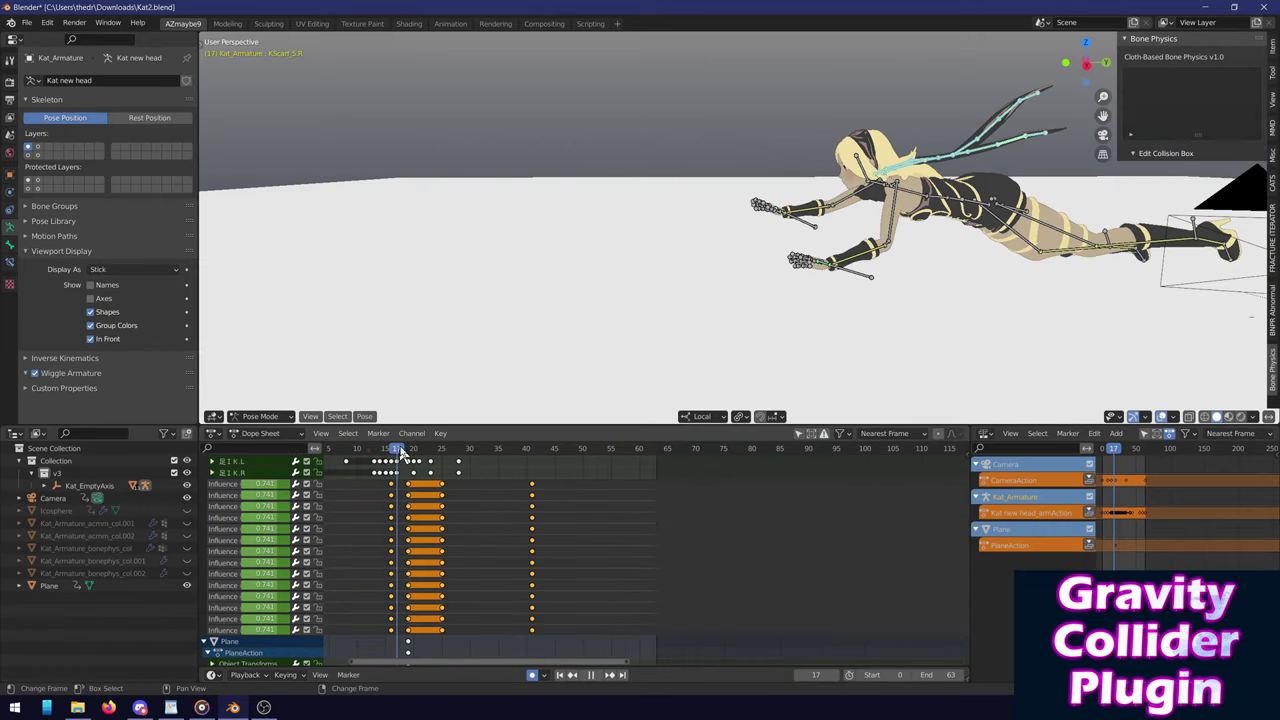
{"action": "left_click_drag", "start_coordinate": [400, 447], "coordinate": [516, 430]}
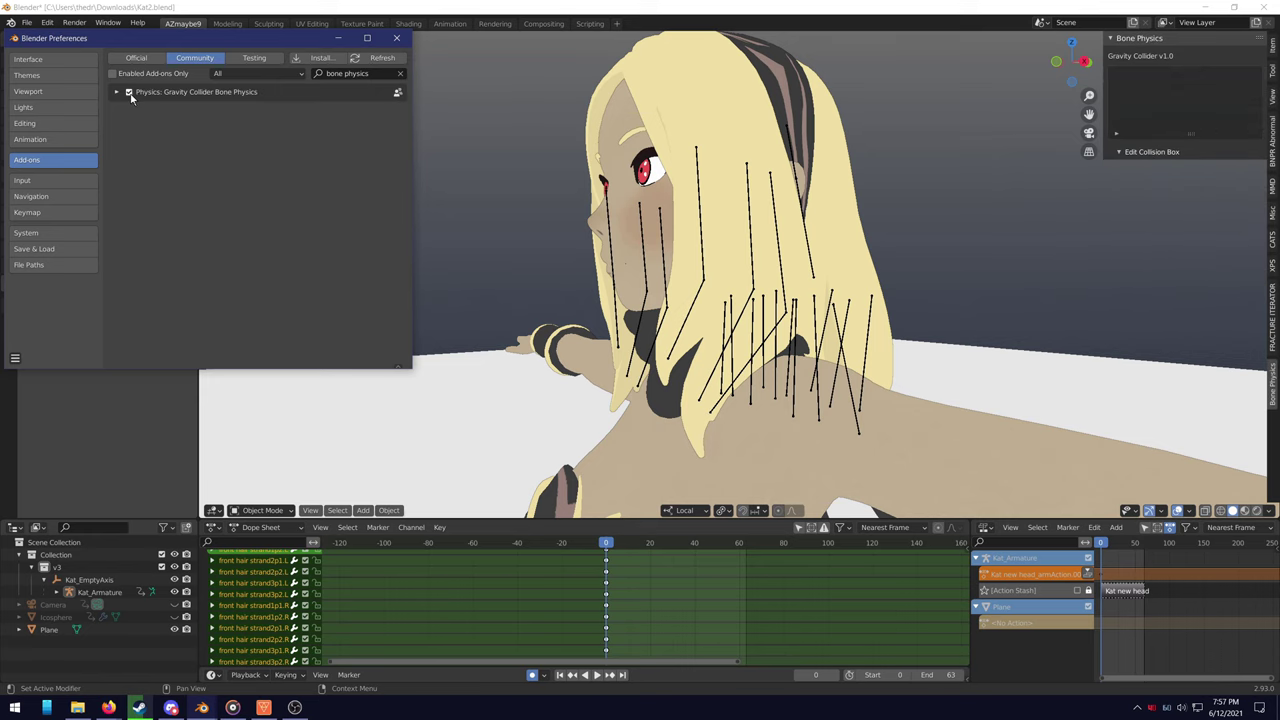
Save the preferences with the Gravity Collider Bone Physics add-on enabled and close the preferences window
{"action": "left_click", "coordinate": [17, 357]}
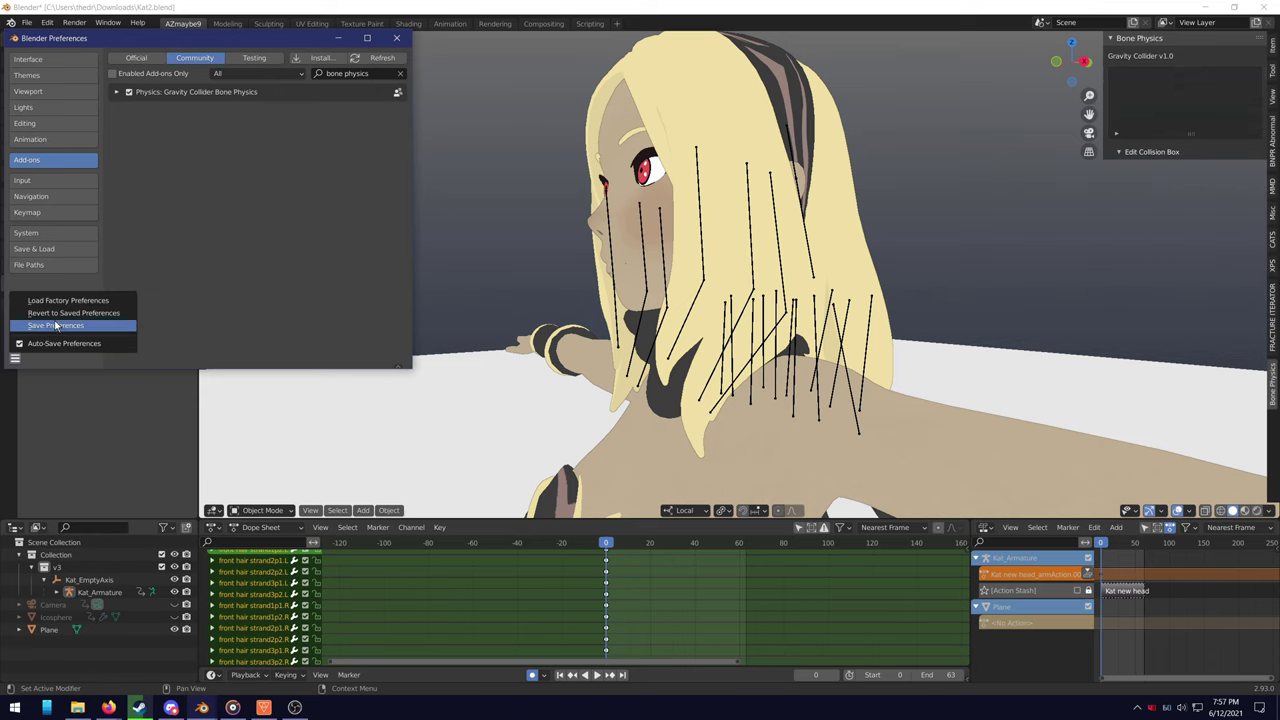
{"action": "left_click", "coordinate": [55, 330]}
{"action": "left_click", "coordinate": [398, 38]}
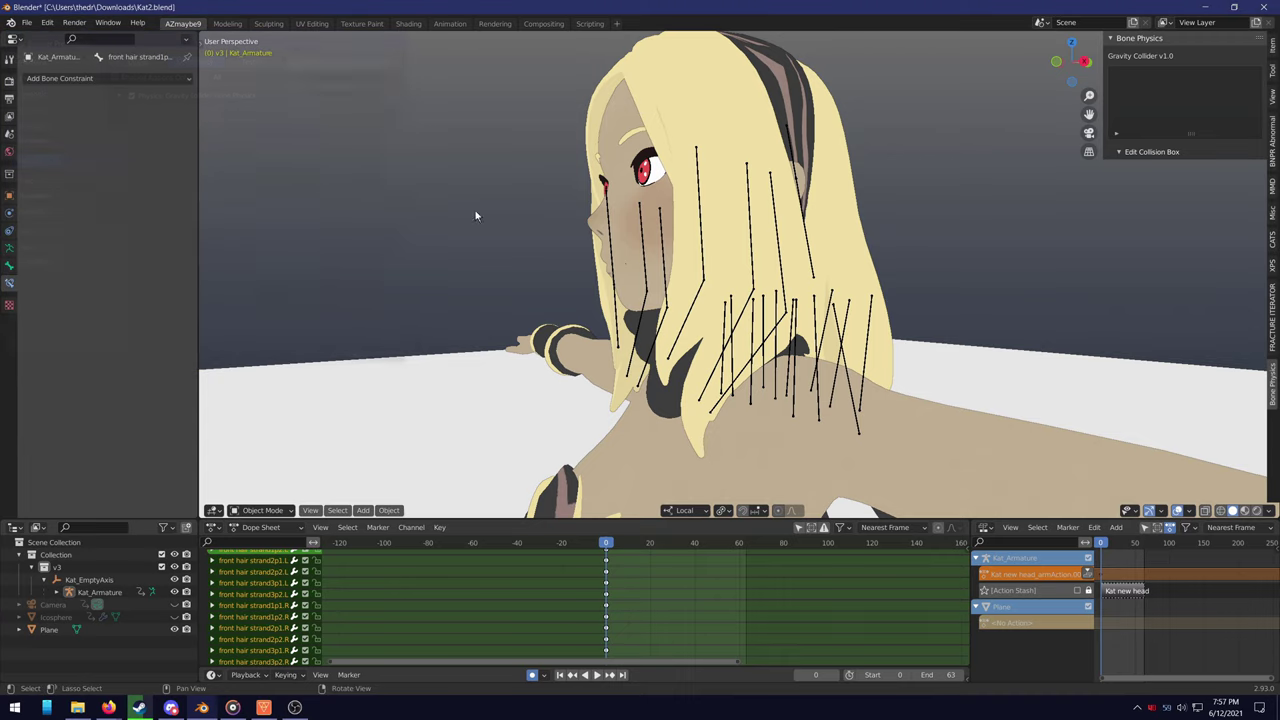
Put Kat_Armature in Edit Mode and initialise collision boxes for the selected front hair strand bones
{"action": "left_click", "coordinate": [701, 225]}
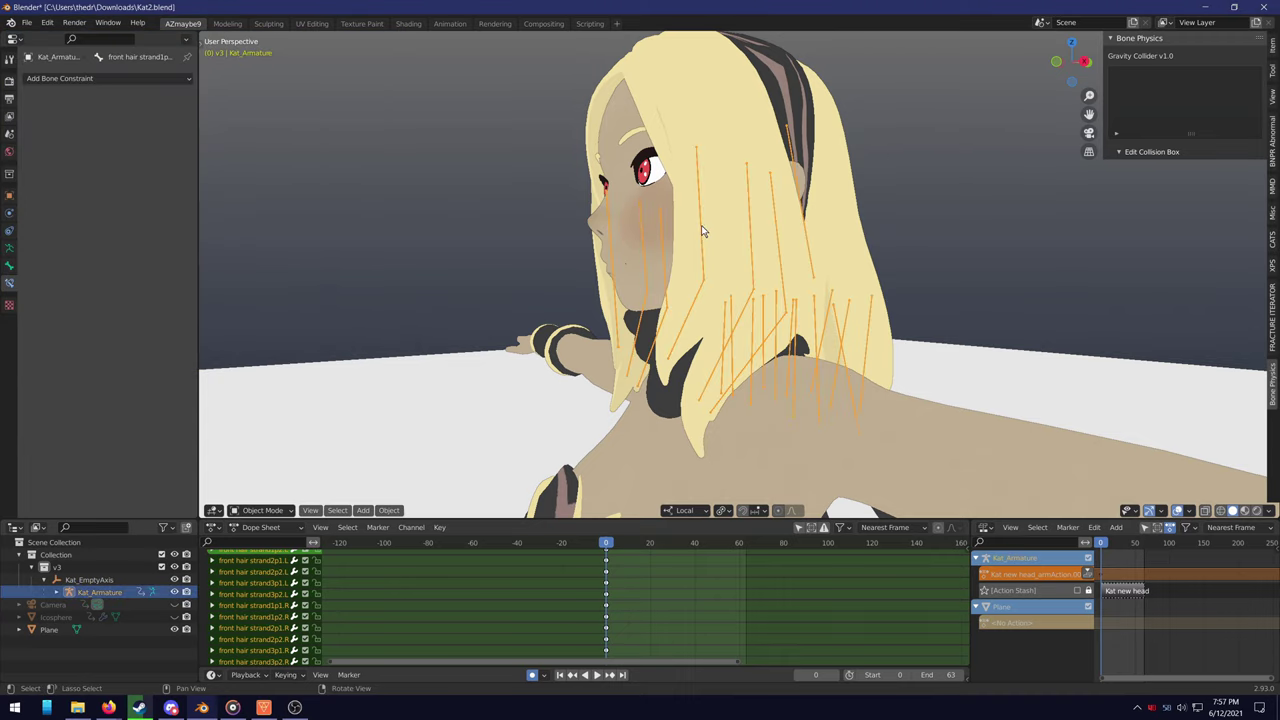
{"action": "left_click", "coordinate": [256, 511]}
{"action": "left_click", "coordinate": [260, 483]}
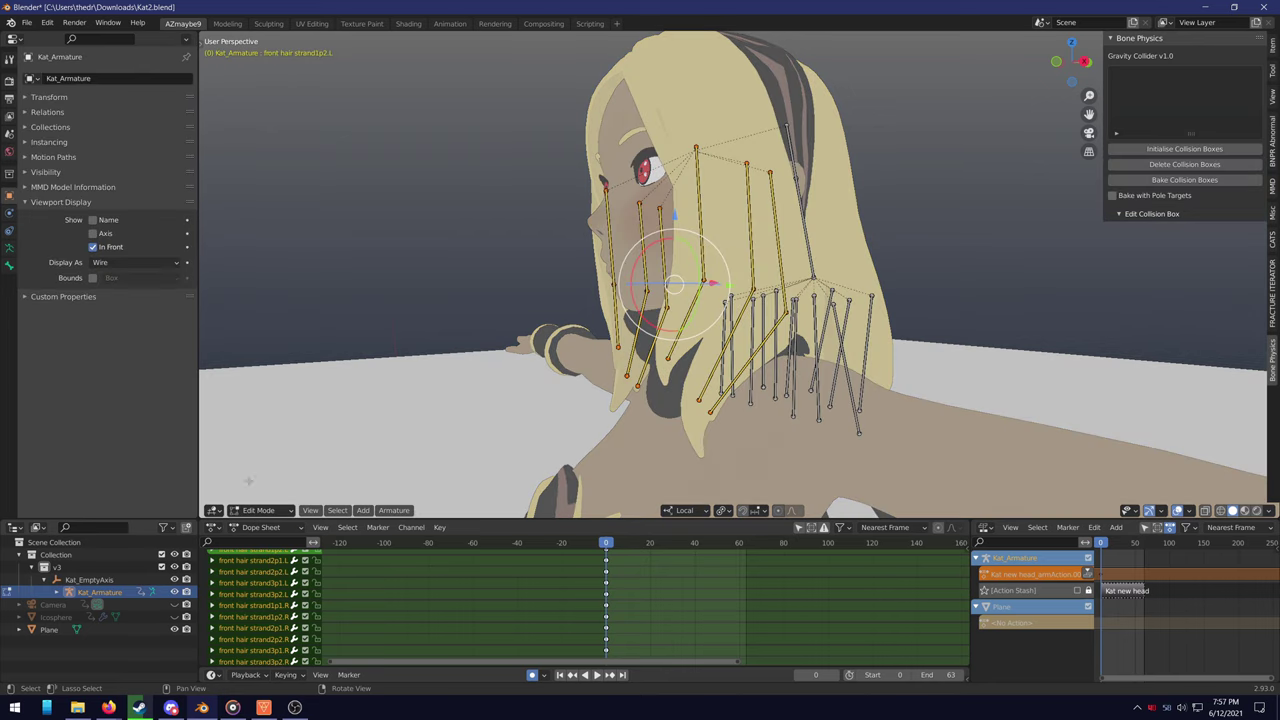
{"action": "left_click", "coordinate": [541, 245]}
{"action": "middle_click_drag", "start_coordinate": [541, 245], "coordinate": [489, 239]}
{"action": "mouse_move", "coordinate": [792, 252]}
{"action": "right_mouse_down", "text": "ctrl"}
{"action": "mouse_move", "coordinate": [591, 423]}
{"action": "mouse_move", "coordinate": [640, 42]}
{"action": "right_mouse_up", "text": "ctrl"}
{"action": "mouse_move", "coordinate": [508, 193]}
{"action": "middle_mouse_down"}
{"action": "mouse_move", "coordinate": [618, 193]}
{"action": "mouse_move", "coordinate": [562, 196]}
{"action": "middle_mouse_up"}
{"action": "left_click", "coordinate": [1145, 150]}
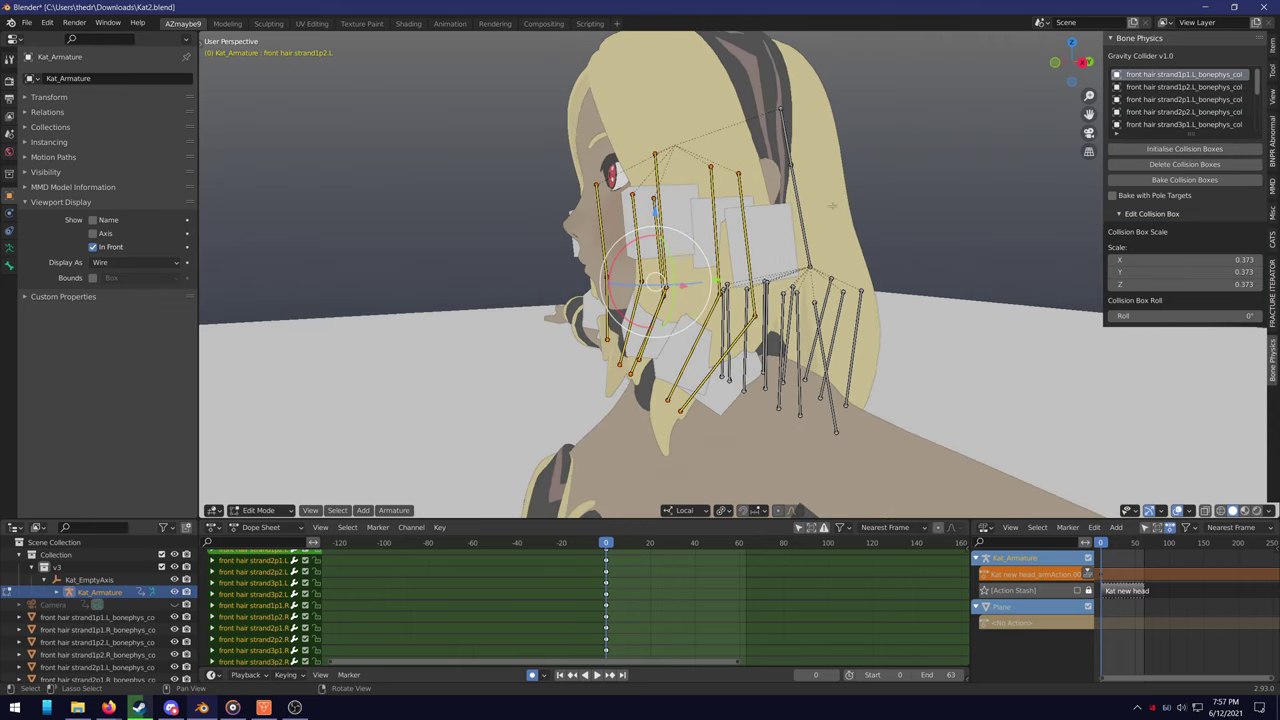
Reshape the front hair strand1p1.L collision box to scale X 0.353, Y 0.823, Z 0.503 with a roll of 36.3°
{"action": "middle_click_drag", "start_coordinate": [815, 228], "coordinate": [720, 232]}
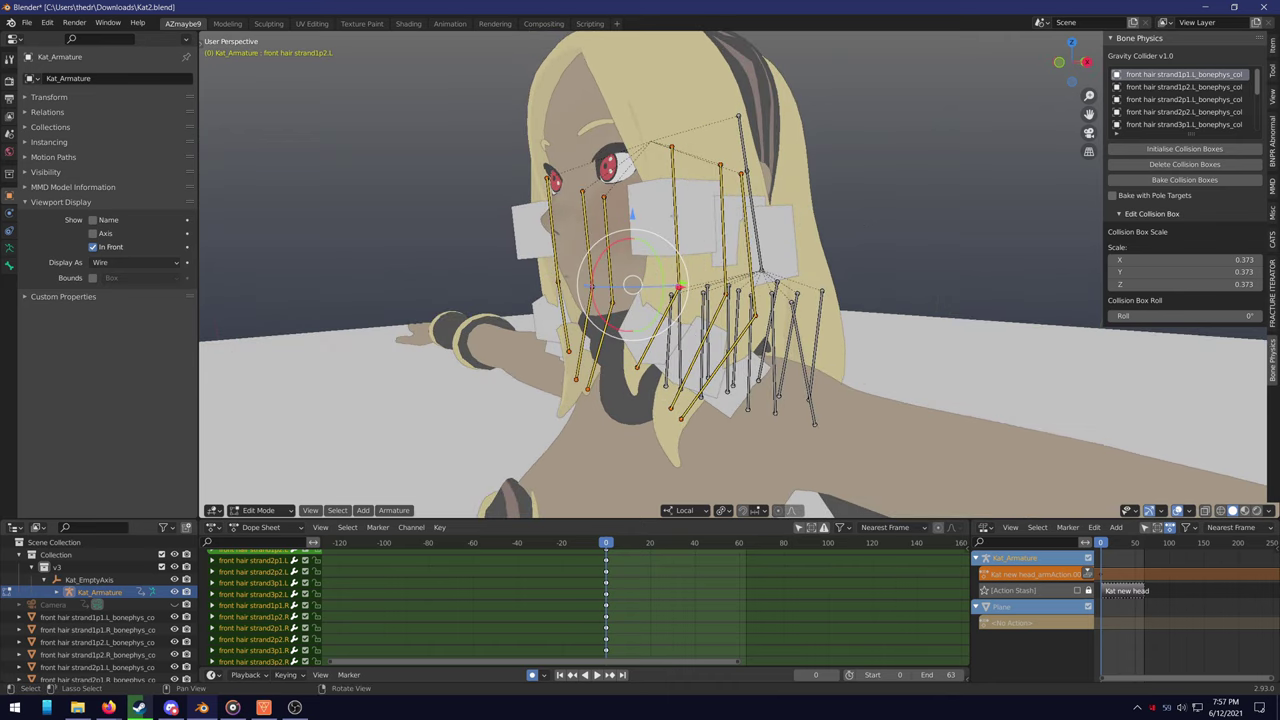
{"action": "left_click", "coordinate": [673, 215]}
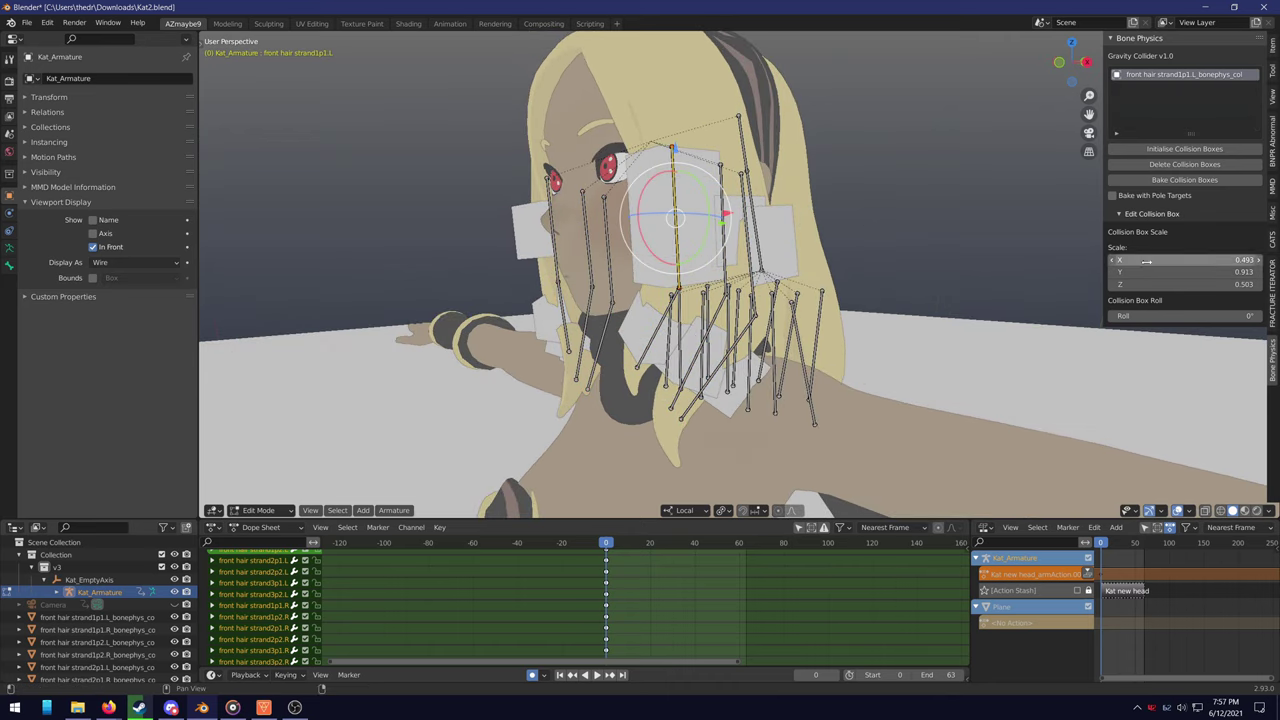
{"action": "key", "text": "ctrl+l"}
{"action": "left_click_drag", "start_coordinate": [1150, 272], "coordinate": [1150, 272]}
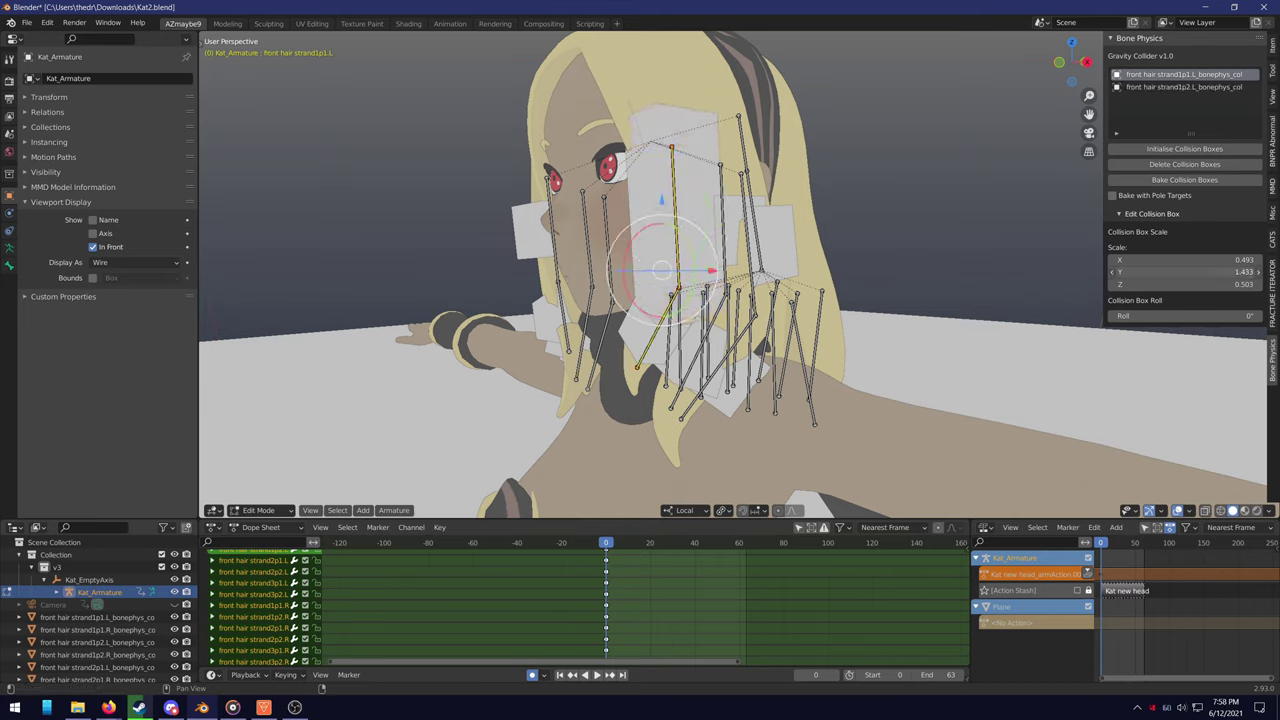
{"action": "left_click", "coordinate": [657, 328]}
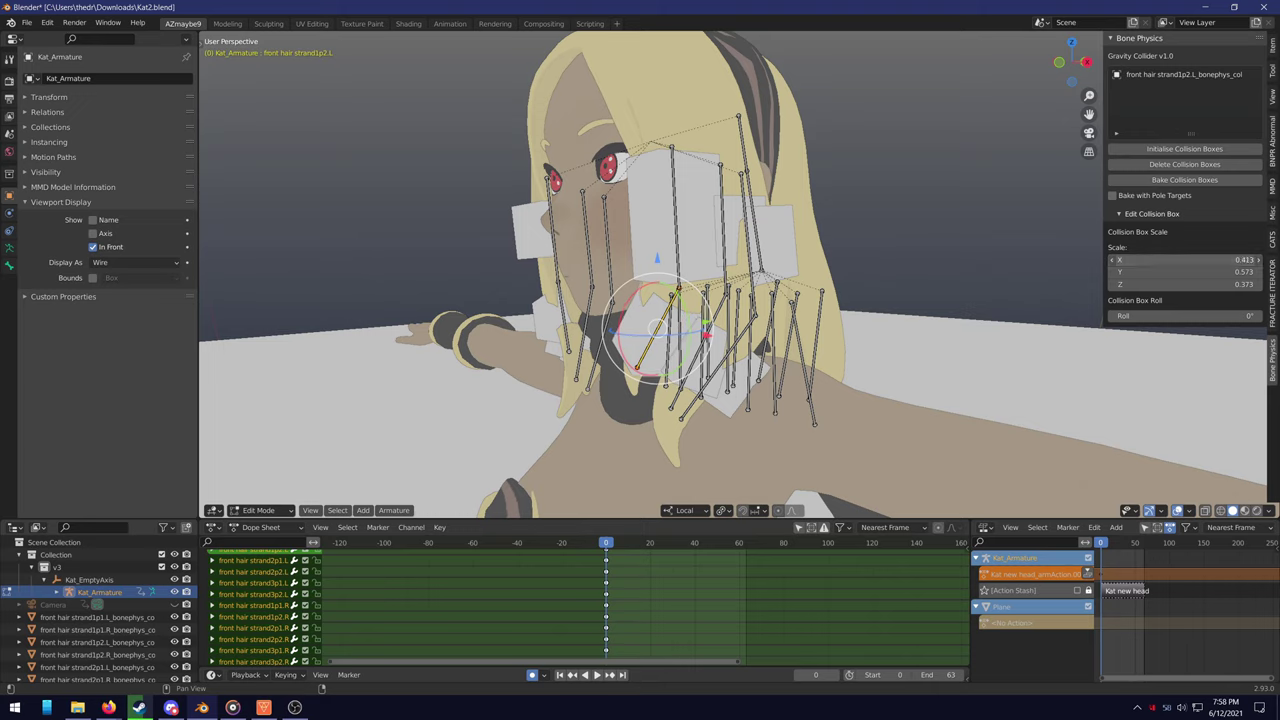
{"action": "left_click", "coordinate": [674, 214]}
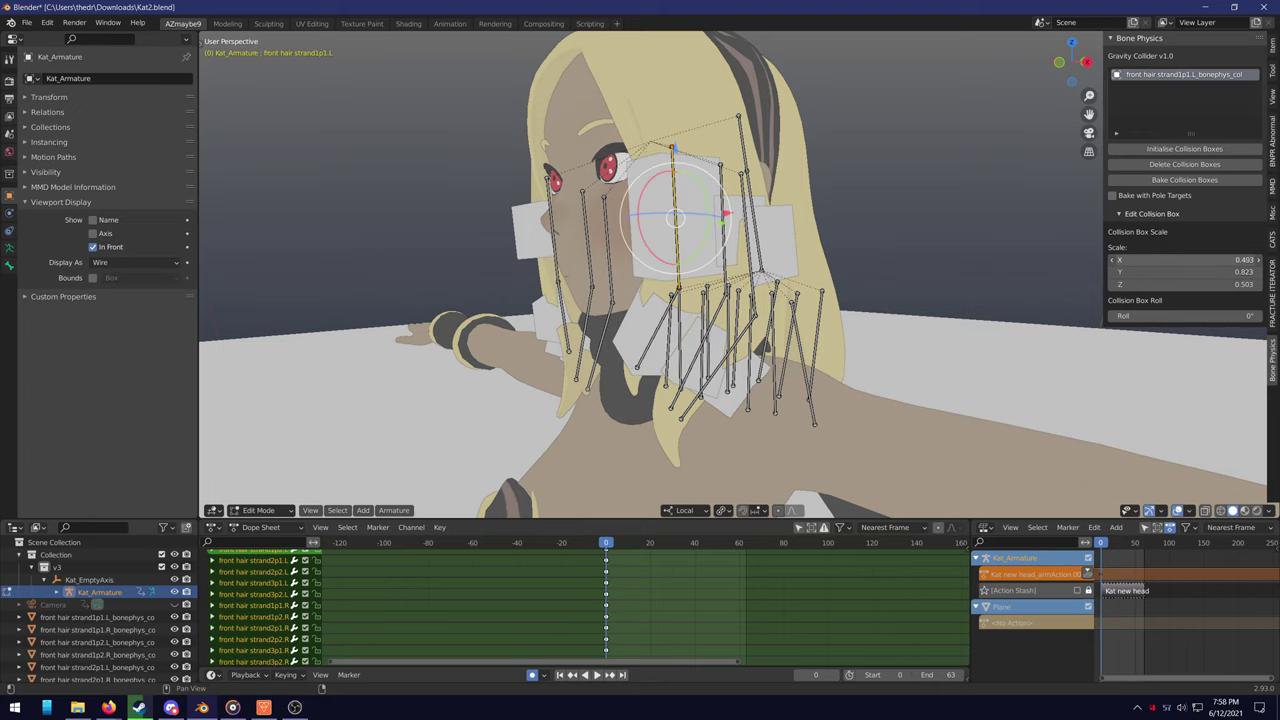
{"action": "middle_click_drag", "start_coordinate": [831, 267], "coordinate": [720, 270]}
{"action": "left_click_drag", "start_coordinate": [1160, 318], "coordinate": [1196, 318]}
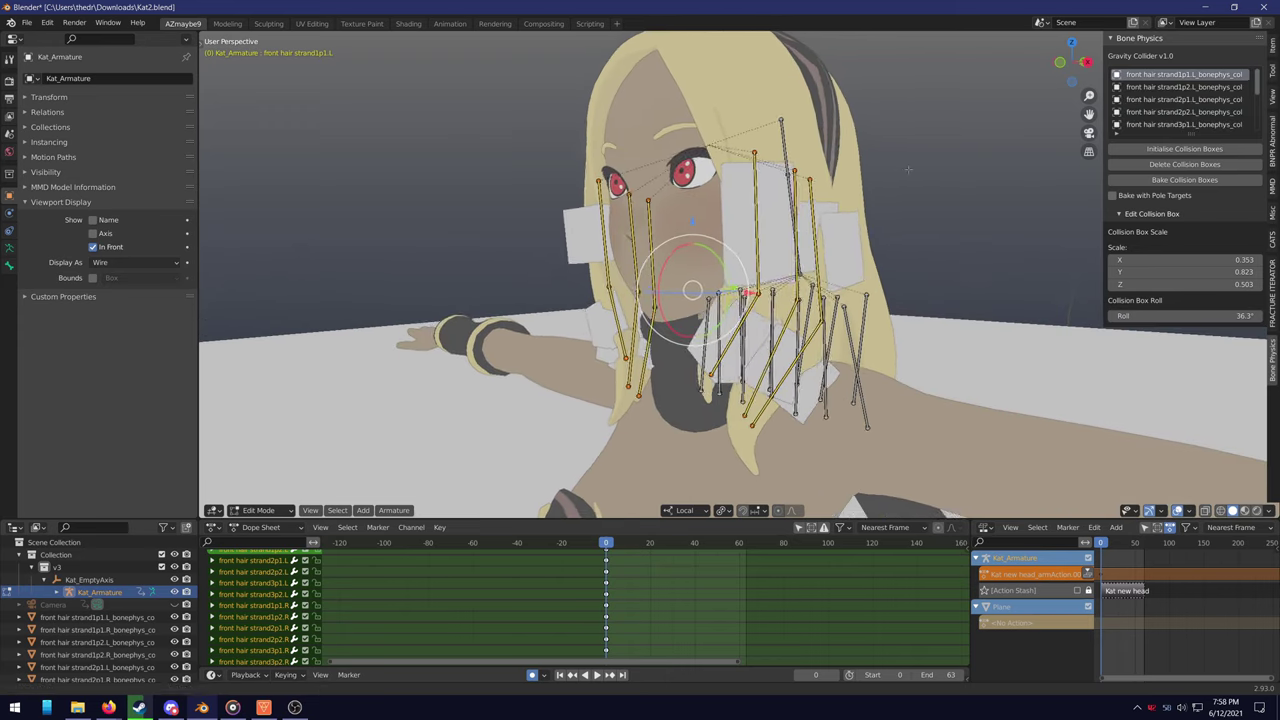
Delete the collision boxes of all front hair strand bones and initialise them again with default dimensions
{"action": "right_click_drag", "start_coordinate": [908, 195], "coordinate": [938, 181]}
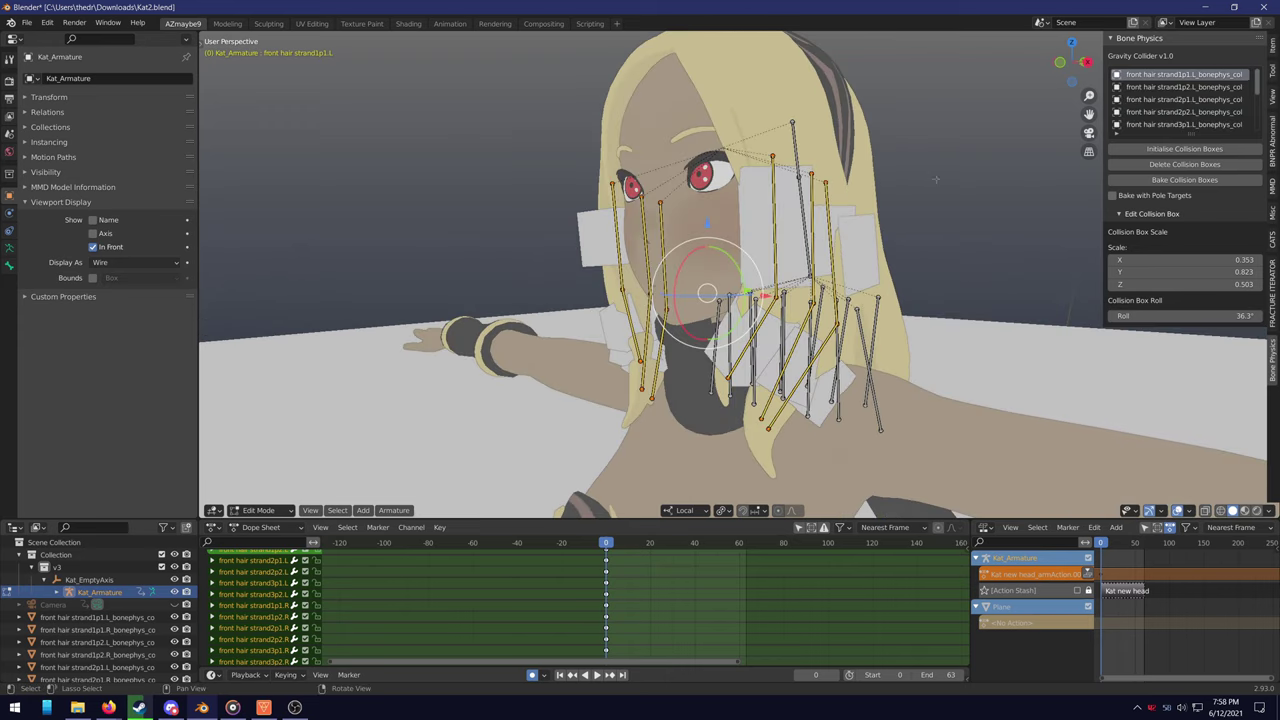
{"action": "left_click", "coordinate": [1133, 164]}
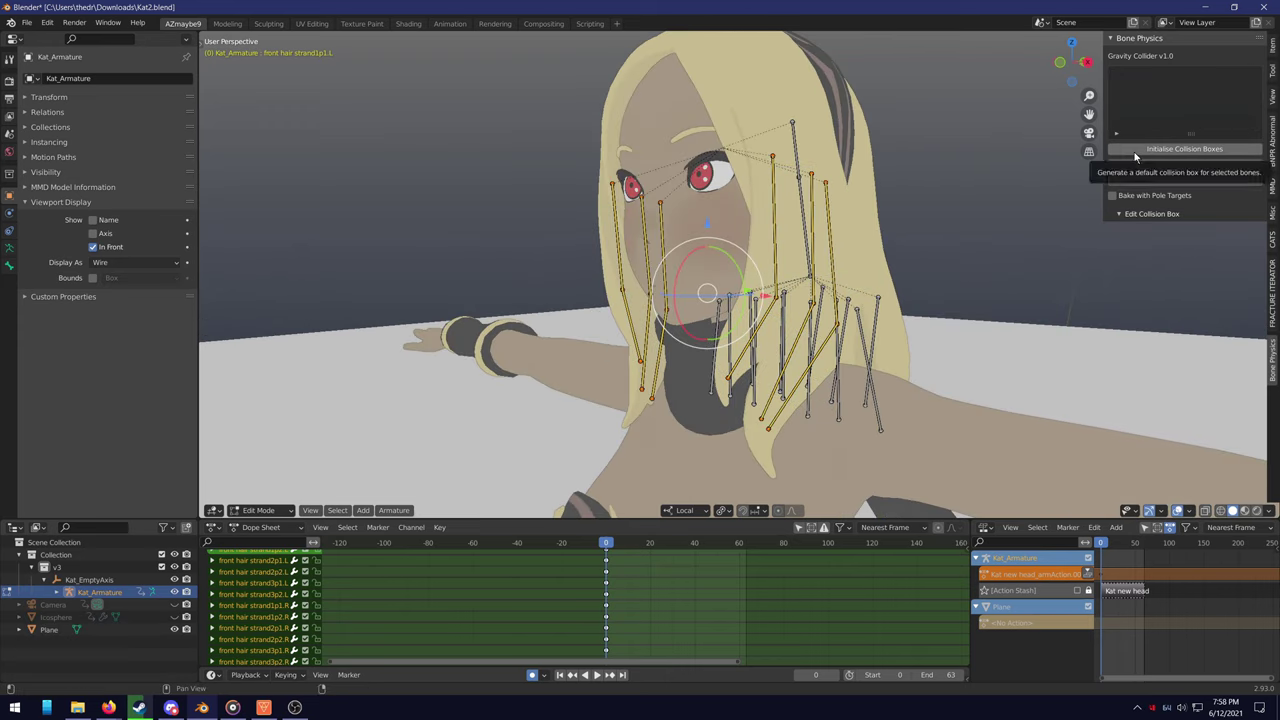
{"action": "left_click", "coordinate": [1135, 150]}
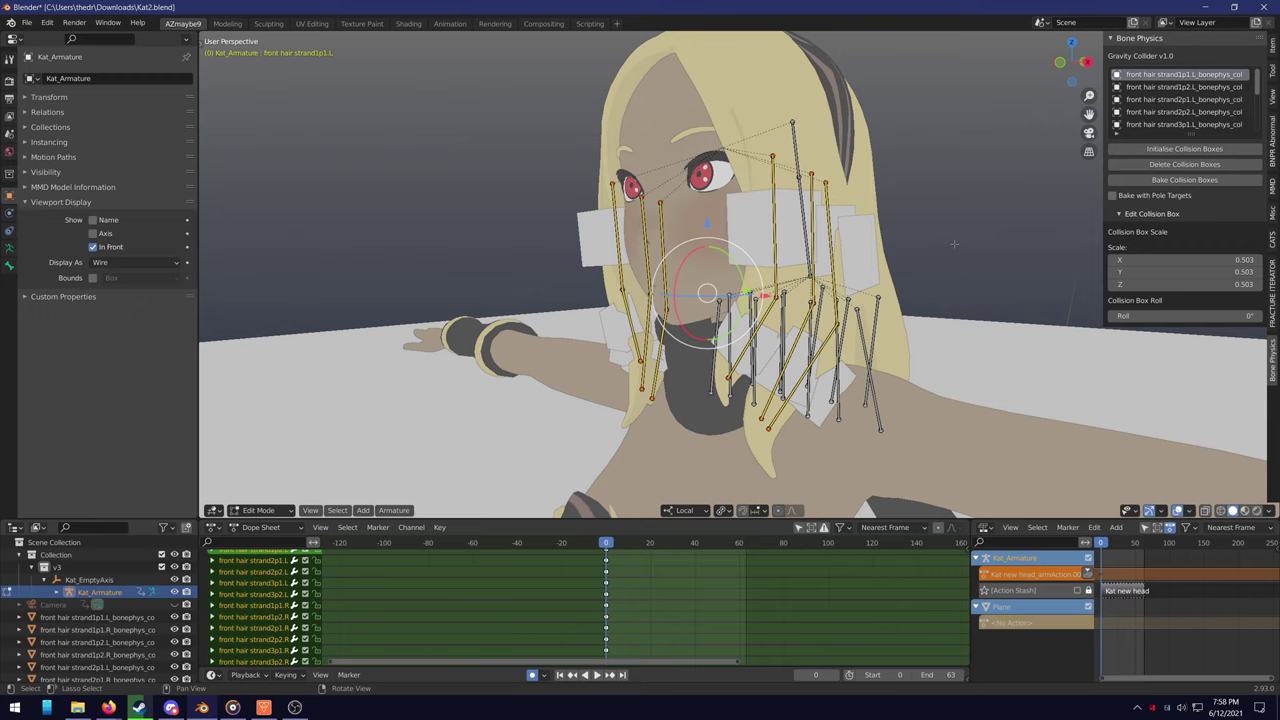
Bake the front hair collision boxes into one cloth mesh and test the hair physics by playing the animation
{"action": "left_click", "coordinate": [1143, 180]}
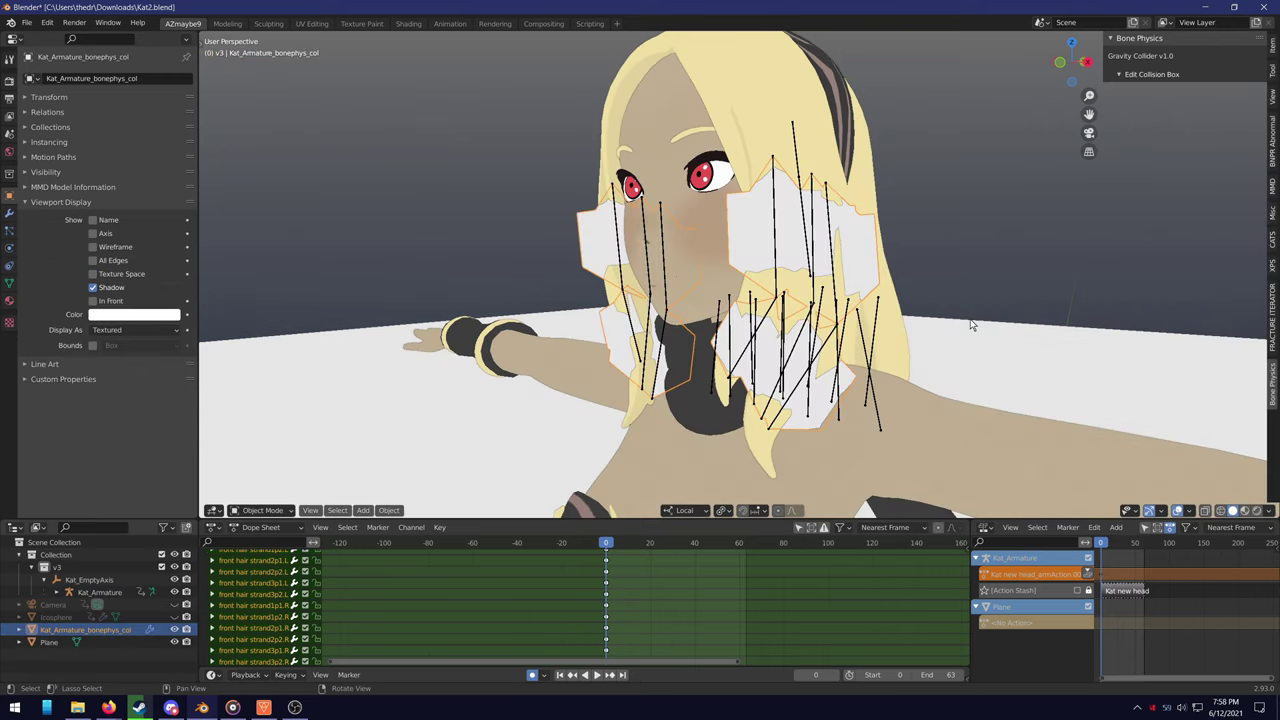
{"action": "left_click", "coordinate": [596, 675]}
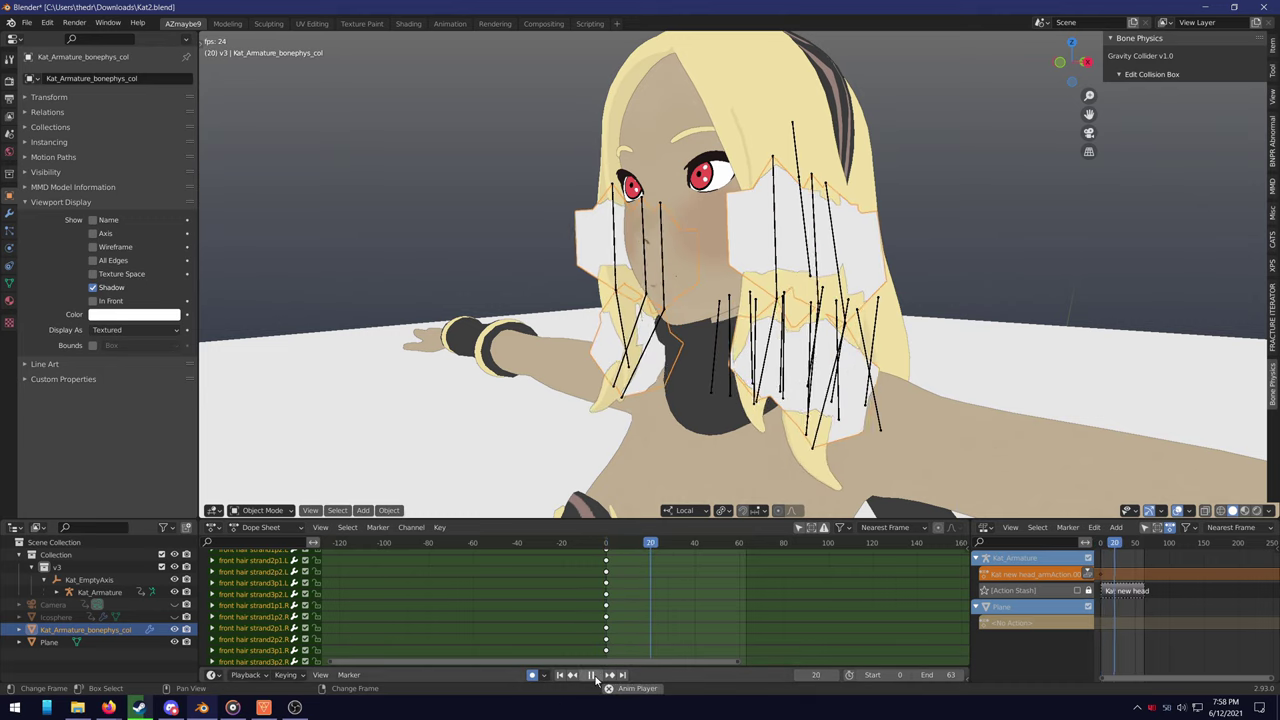
{"action": "left_click", "coordinate": [595, 678]}
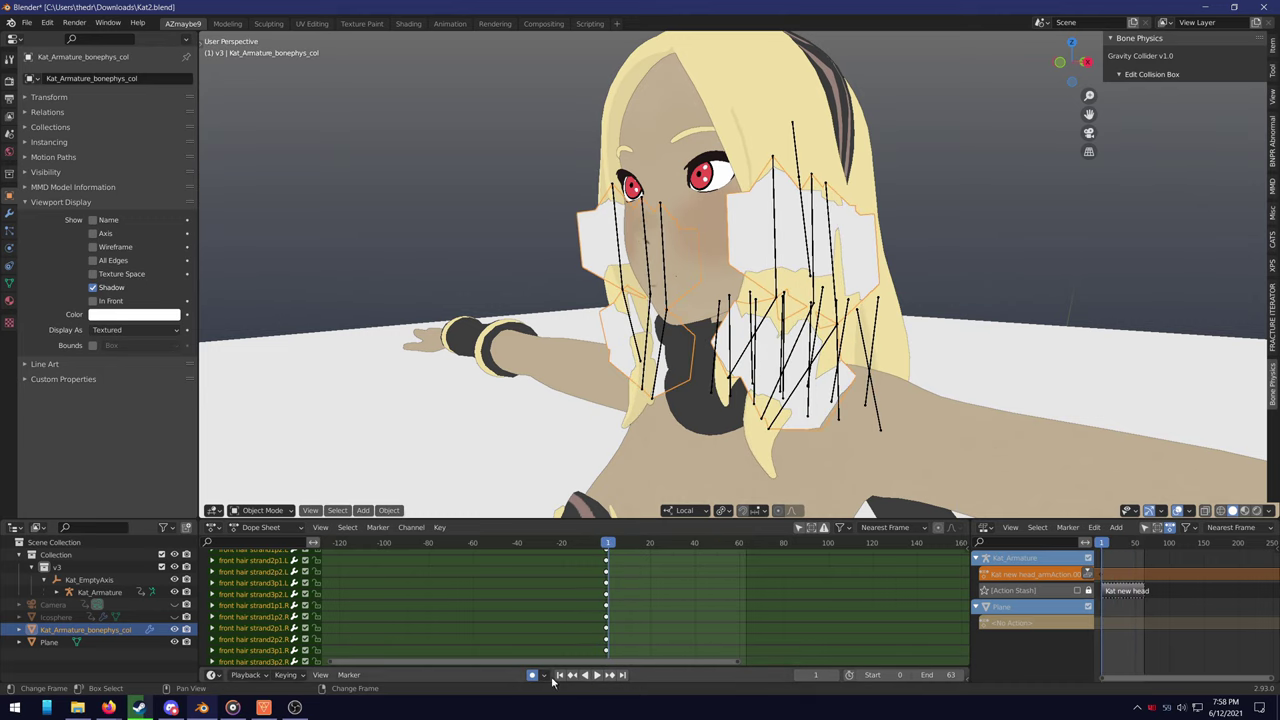
{"action": "key", "text": "ctrl+z"}
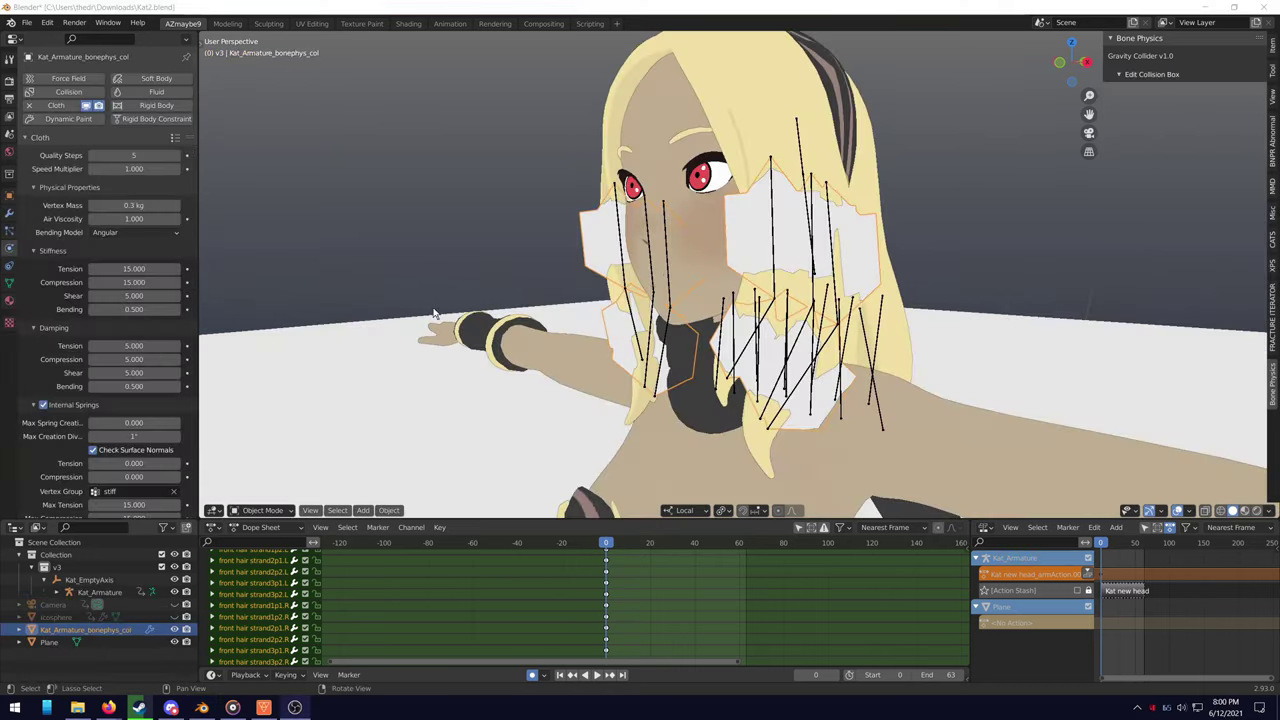
Move the baked Kat_Armature_bonephys_col mesh sideways from a front view of the face to pull the hair along
{"action": "middle_click_drag", "start_coordinate": [434, 314], "coordinate": [643, 214]}
{"action": "key", "text": "g"}
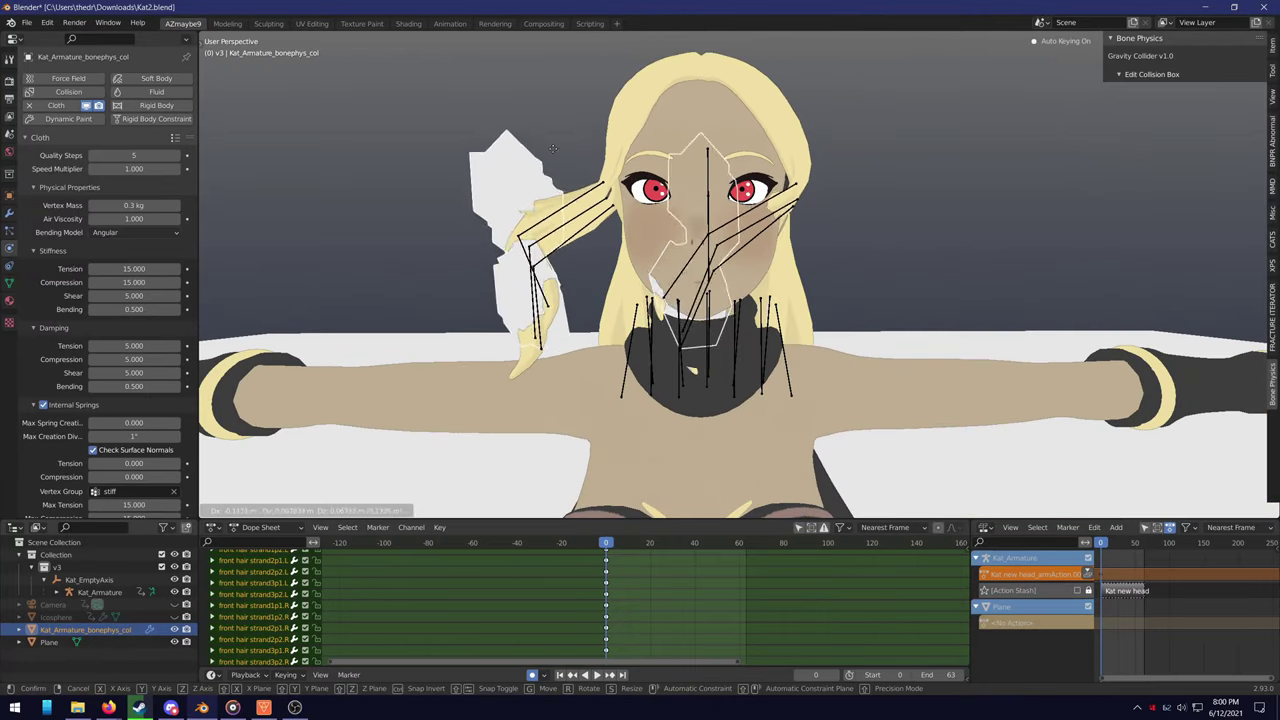
{"action": "left_click", "coordinate": [589, 248]}
Hide the baked collision mesh to view the hair without it, and unhide the mesh again
{"action": "left_click", "coordinate": [174, 629]}
{"action": "left_click", "coordinate": [174, 629]}
{"action": "key", "text": "h"}
{"action": "middle_click_drag", "start_coordinate": [315, 481], "coordinate": [514, 329]}
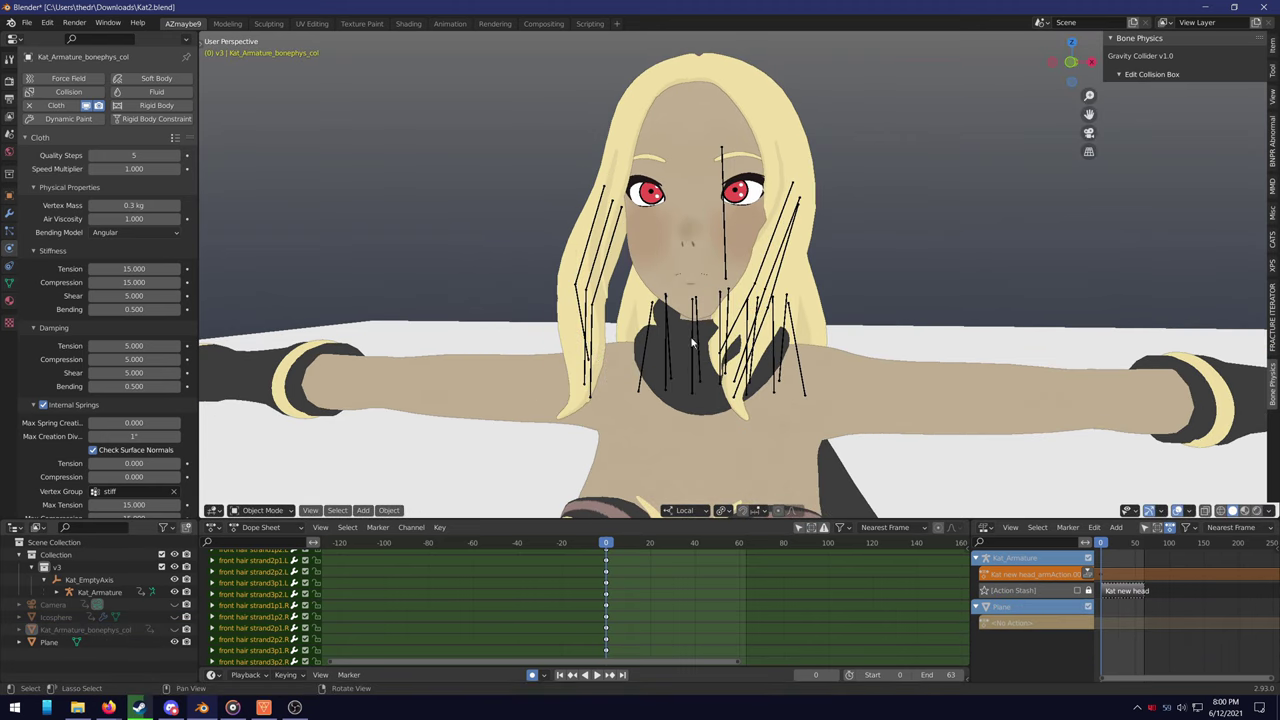
{"action": "key", "text": "alt+h"}
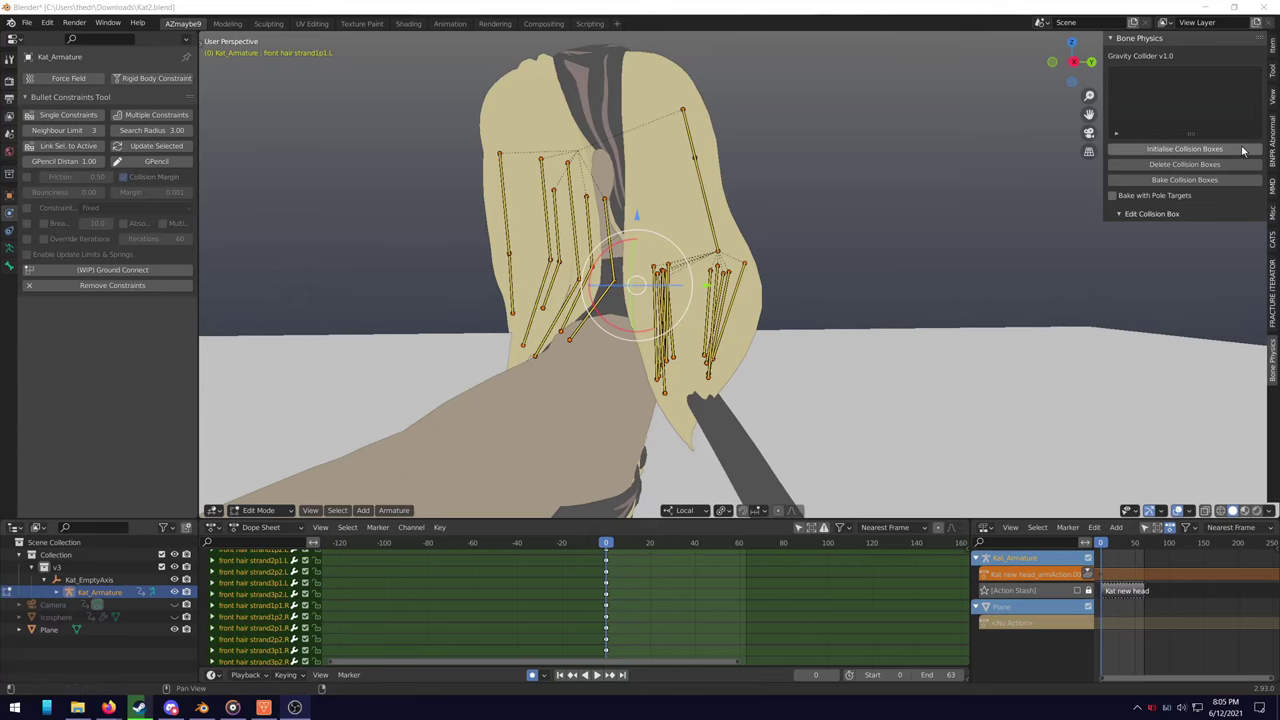
Initialise and bake collision boxes for all of Kat's front and back hair bones, and play the simulation
{"action": "left_click", "coordinate": [1243, 149]}
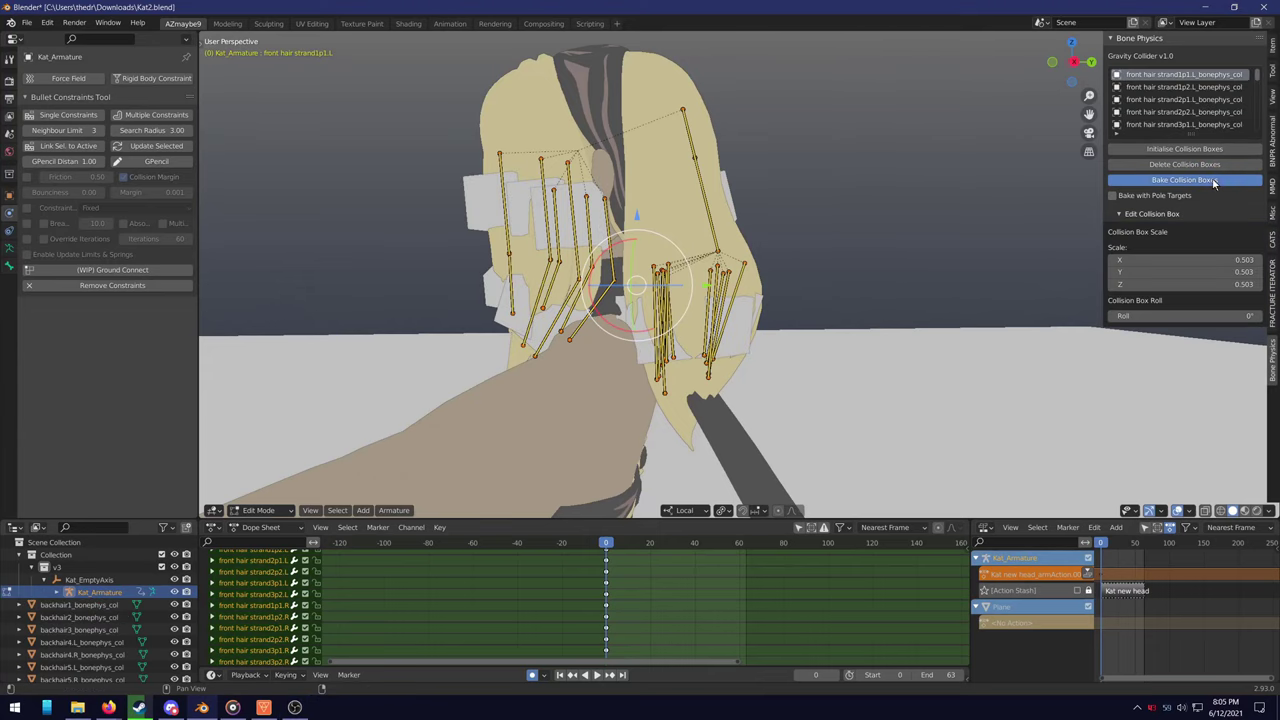
{"action": "left_click", "coordinate": [1213, 184]}
{"action": "left_click", "coordinate": [596, 675]}
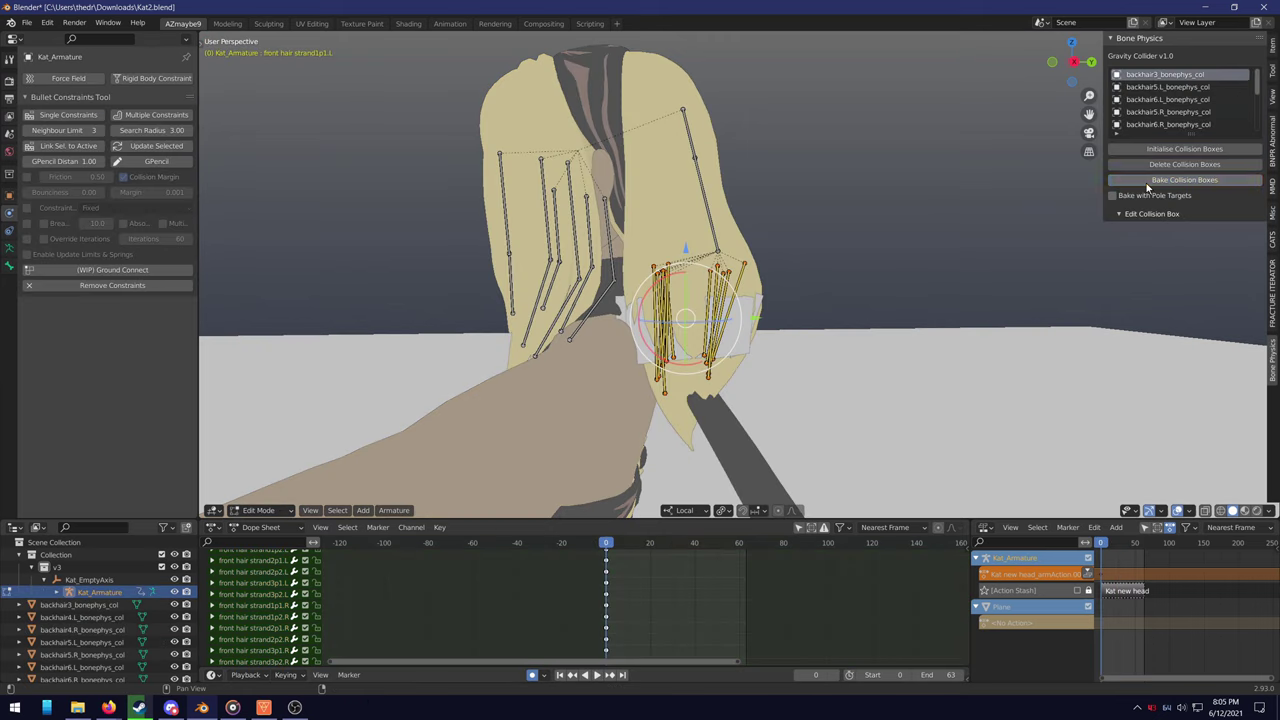
Bake the back hair collision boxes separately from the front hair and play the animation
{"action": "left_click", "coordinate": [1150, 182]}
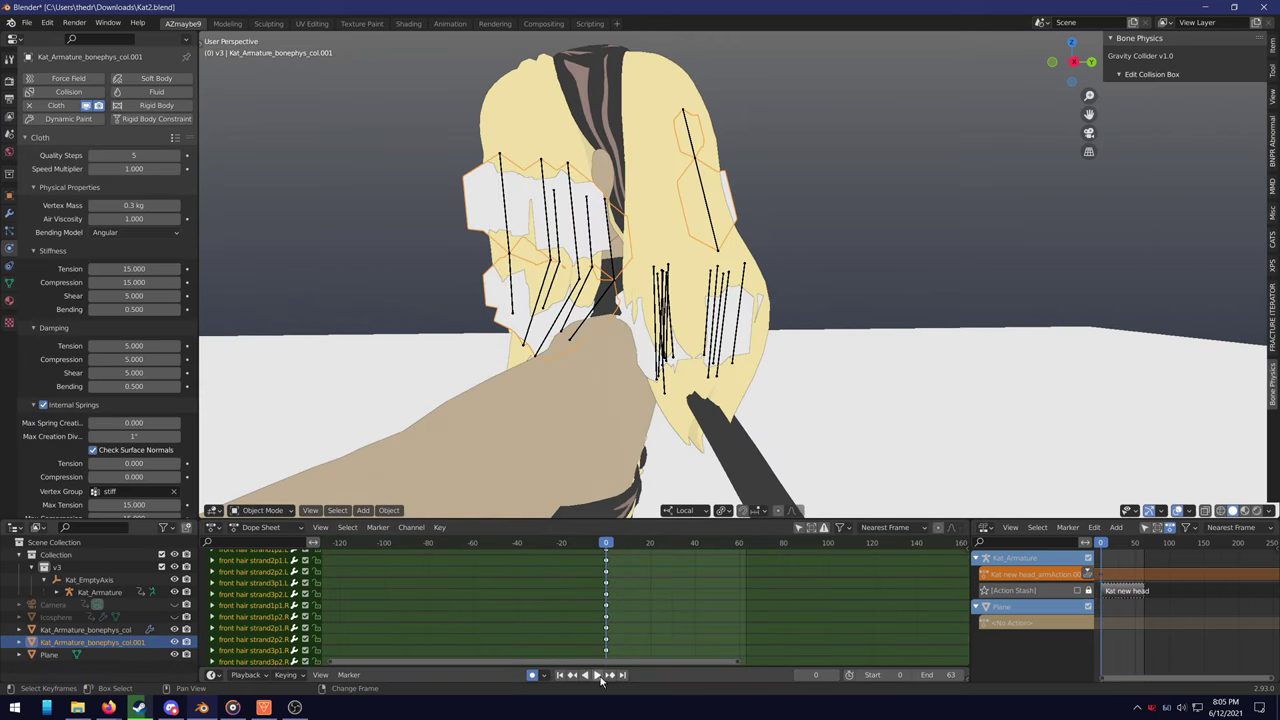
{"action": "left_click", "coordinate": [596, 675]}
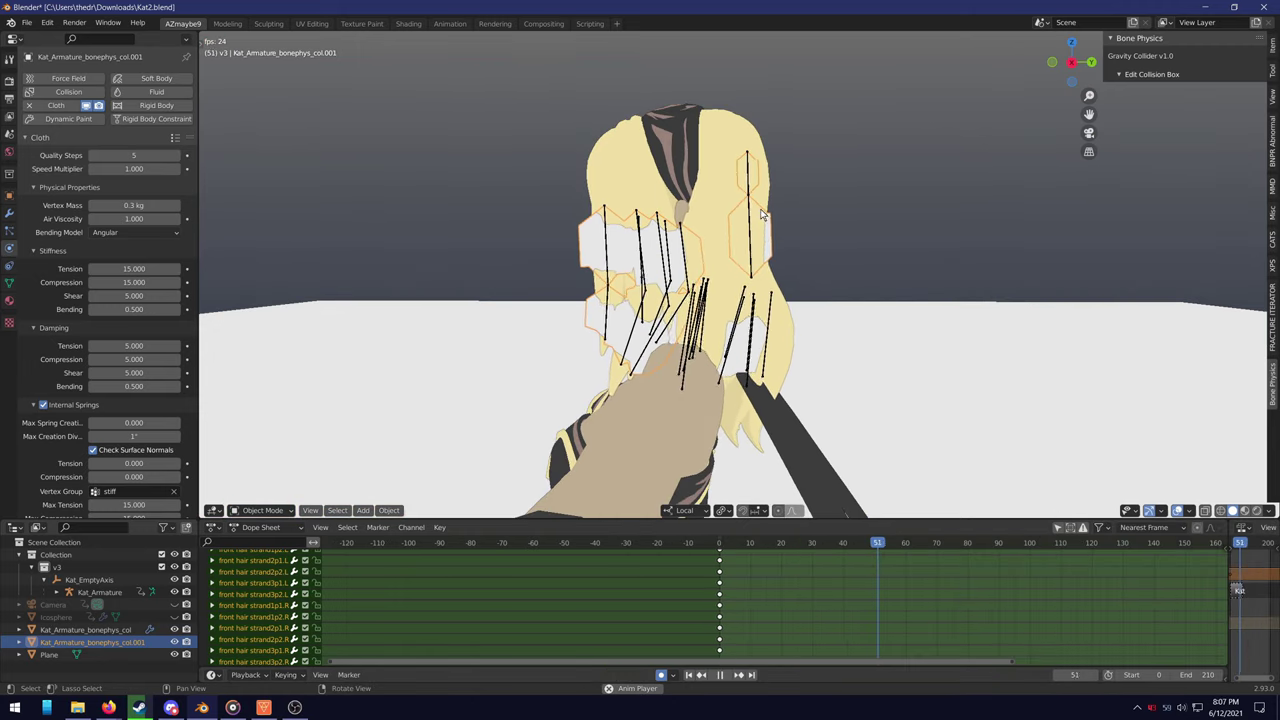
Stop the playback, return to the start frame, and switch the collision mesh to Weight Paint mode with X-ray on
{"action": "left_click", "coordinate": [719, 675]}
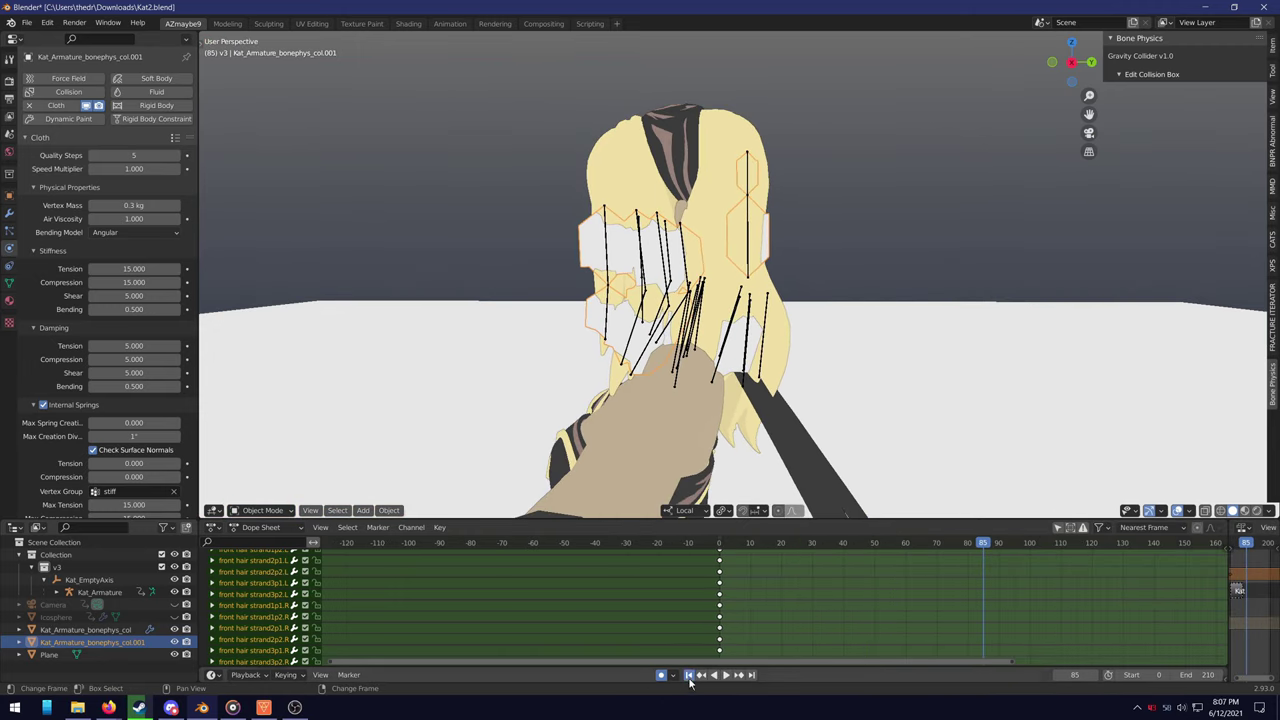
{"action": "left_click", "coordinate": [689, 675]}
{"action": "left_click", "coordinate": [263, 511]}
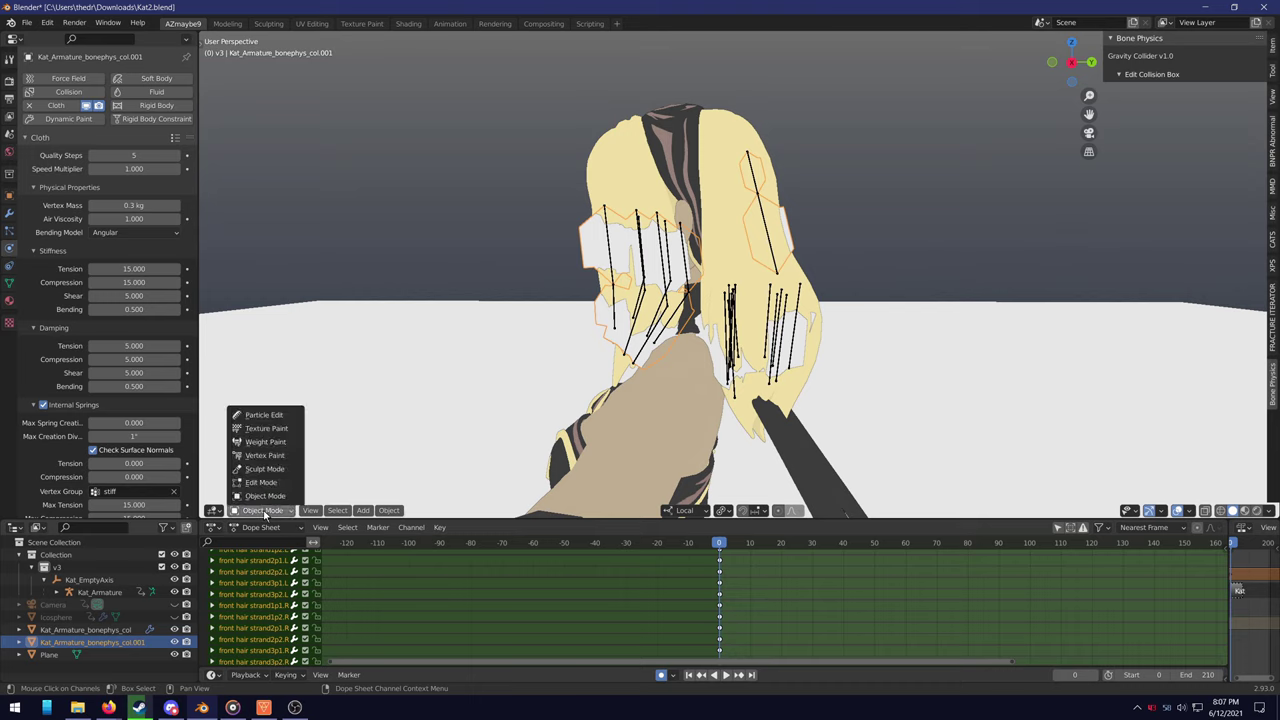
{"action": "left_click", "coordinate": [266, 442]}
{"action": "middle_click_drag", "start_coordinate": [795, 258], "coordinate": [925, 352]}
{"action": "left_click", "coordinate": [1204, 510]}
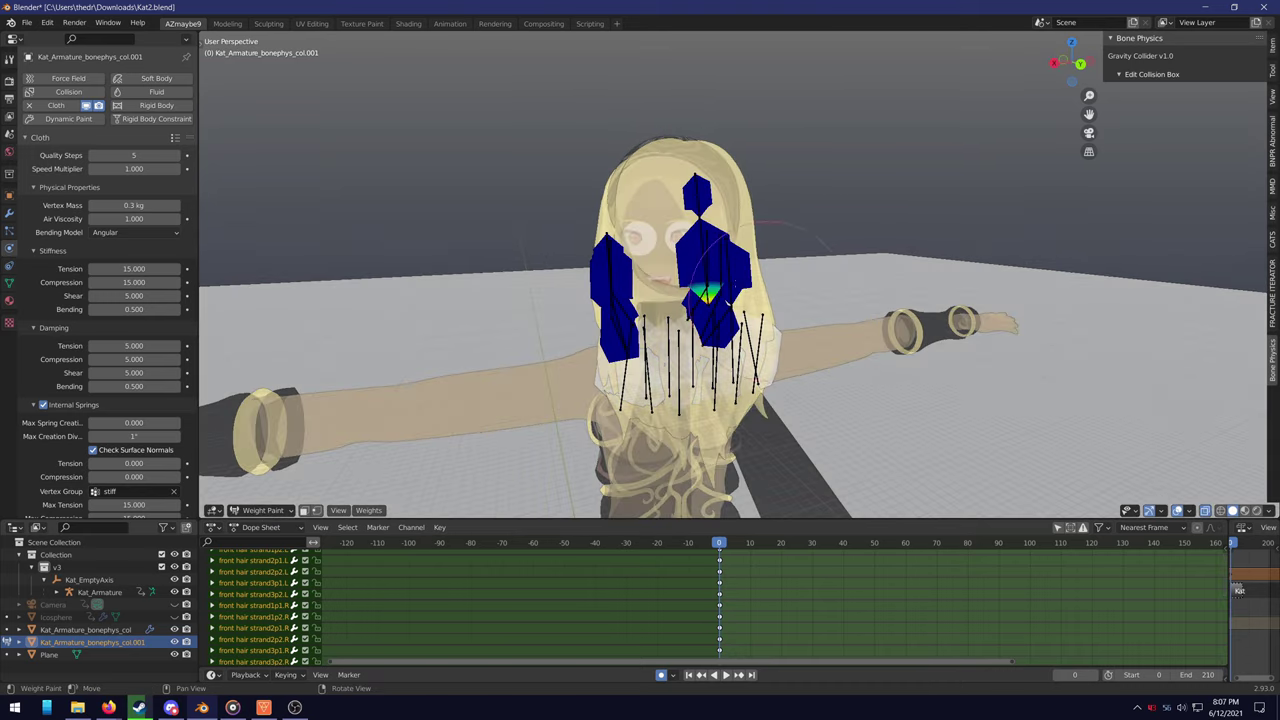
Select the pin vertex group of Kat_Armature_bonephys_col.001 for weight painting
{"action": "middle_click_drag", "start_coordinate": [742, 268], "coordinate": [684, 273]}
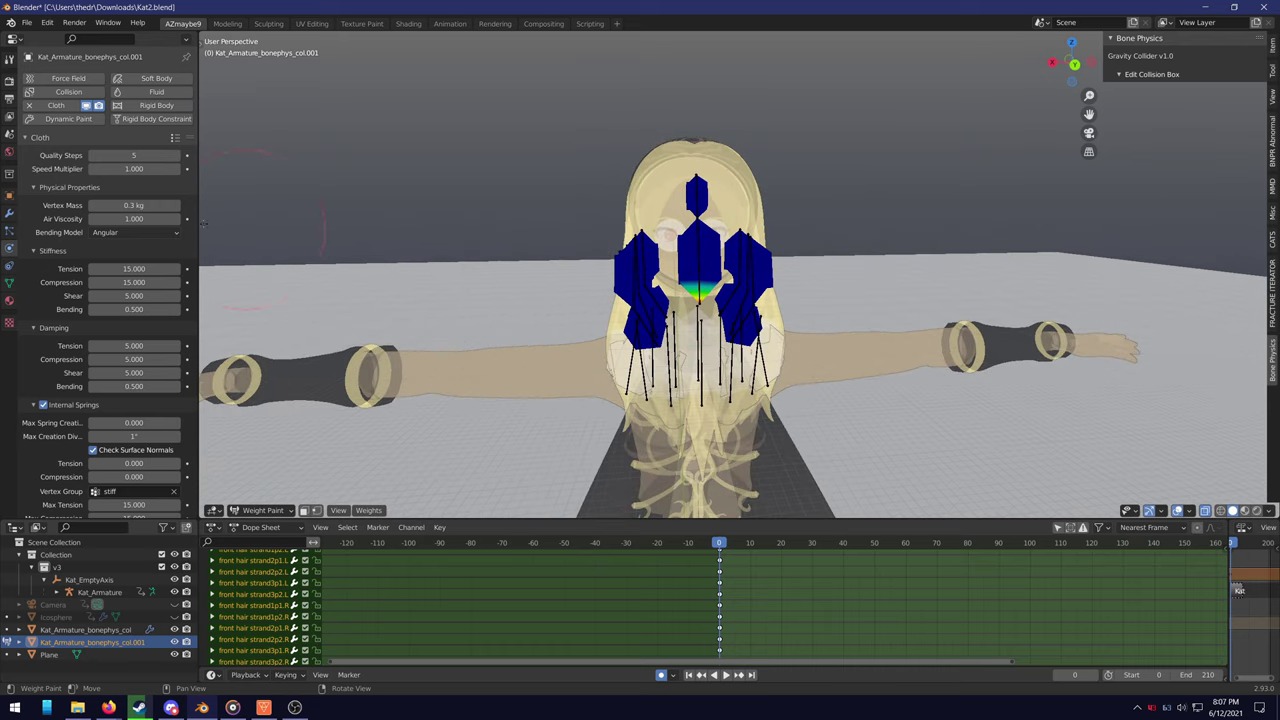
{"action": "left_click", "coordinate": [10, 284]}
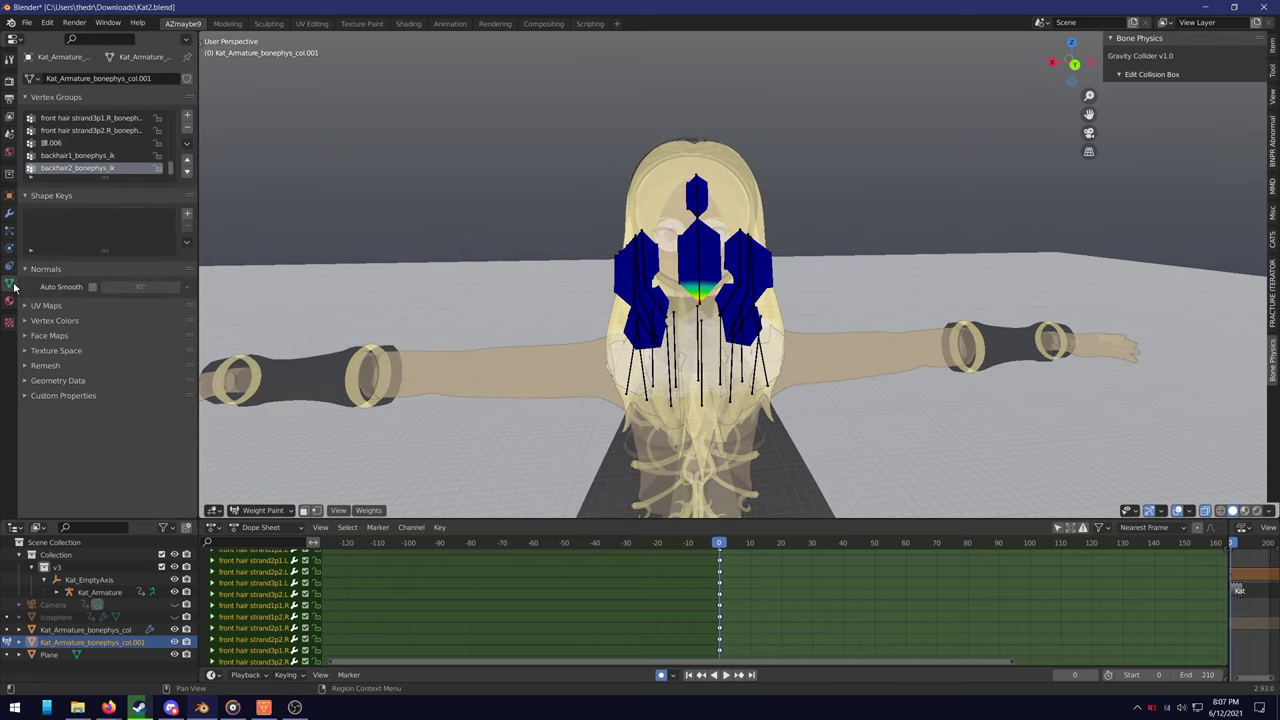
{"action": "left_click_drag", "start_coordinate": [171, 173], "coordinate": [169, 126]}
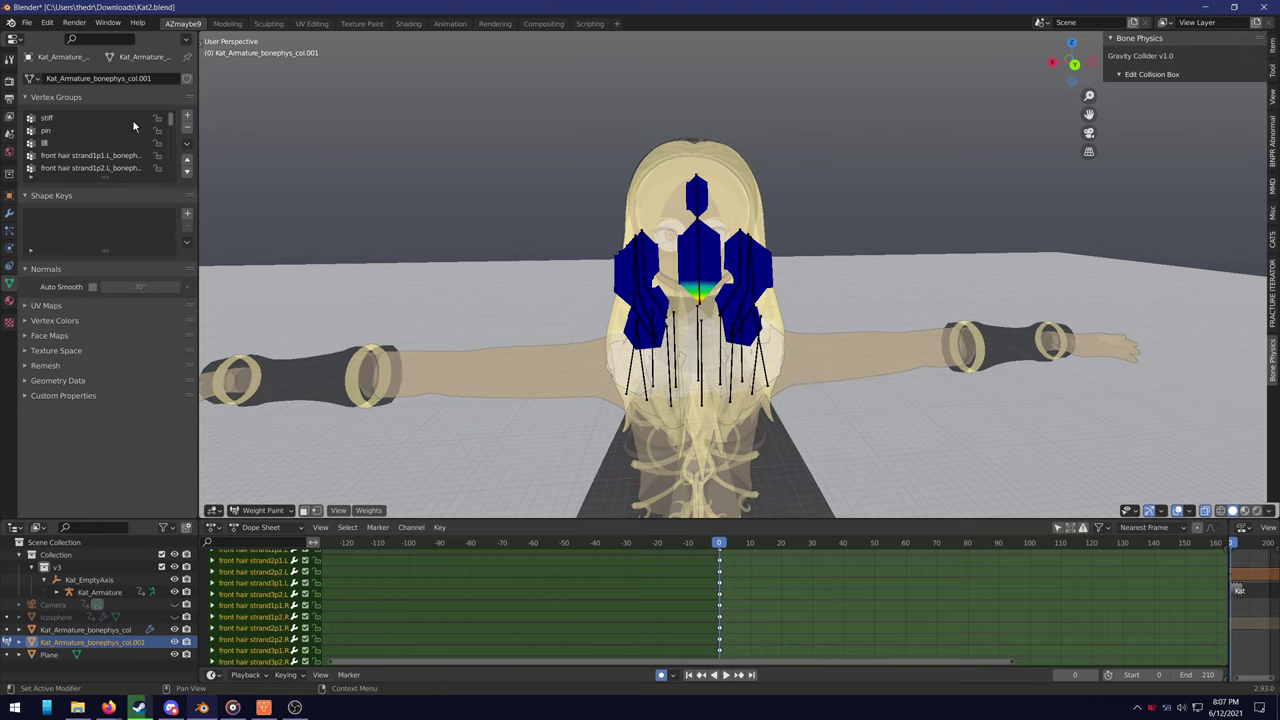
{"action": "left_click", "coordinate": [83, 133]}
Paint pin weight down the back hair's collision boxes with a 77 px Draw brush and play the simulation
{"action": "mouse_move", "coordinate": [698, 252]}
{"action": "middle_mouse_down"}
{"action": "mouse_move", "coordinate": [692, 234]}
{"action": "mouse_move", "coordinate": [787, 229]}
{"action": "middle_mouse_up"}
{"action": "left_click", "coordinate": [1272, 72]}
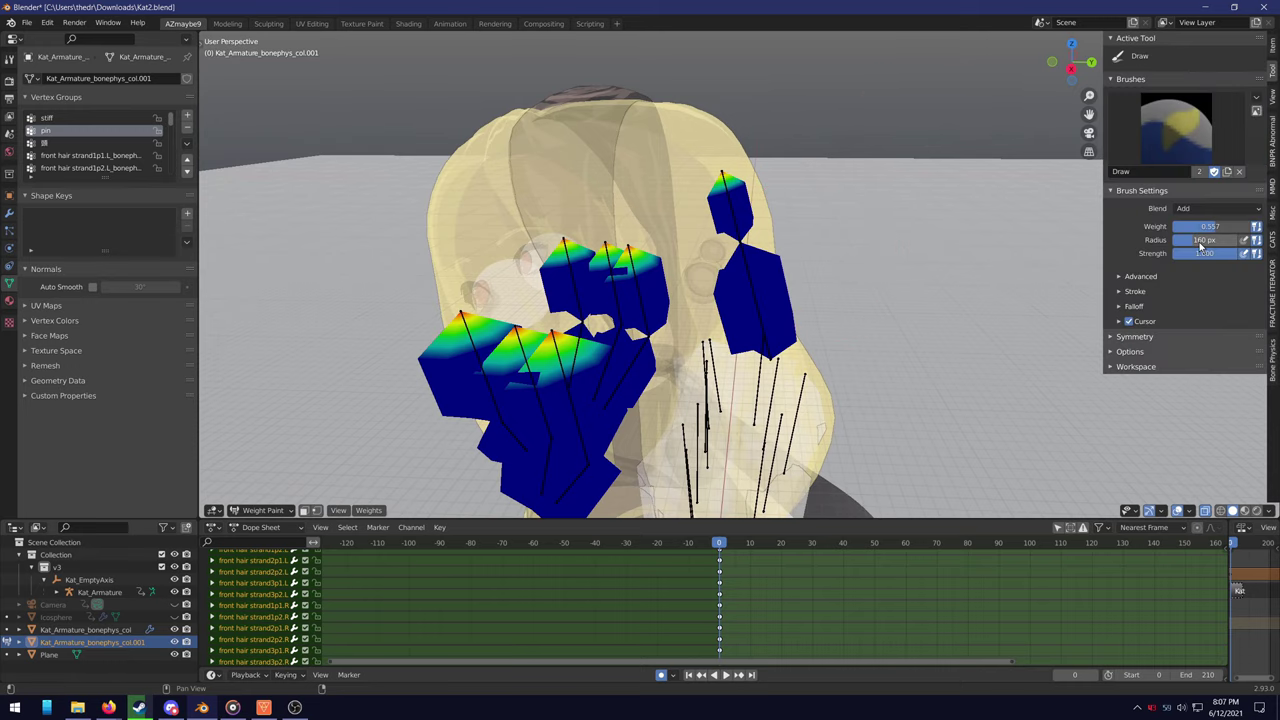
{"action": "middle_click_drag", "start_coordinate": [857, 201], "coordinate": [740, 248]}
{"action": "left_click_drag", "start_coordinate": [686, 195], "coordinate": [692, 318]}
{"action": "middle_click_drag", "start_coordinate": [688, 385], "coordinate": [778, 361]}
{"action": "key", "text": "space"}
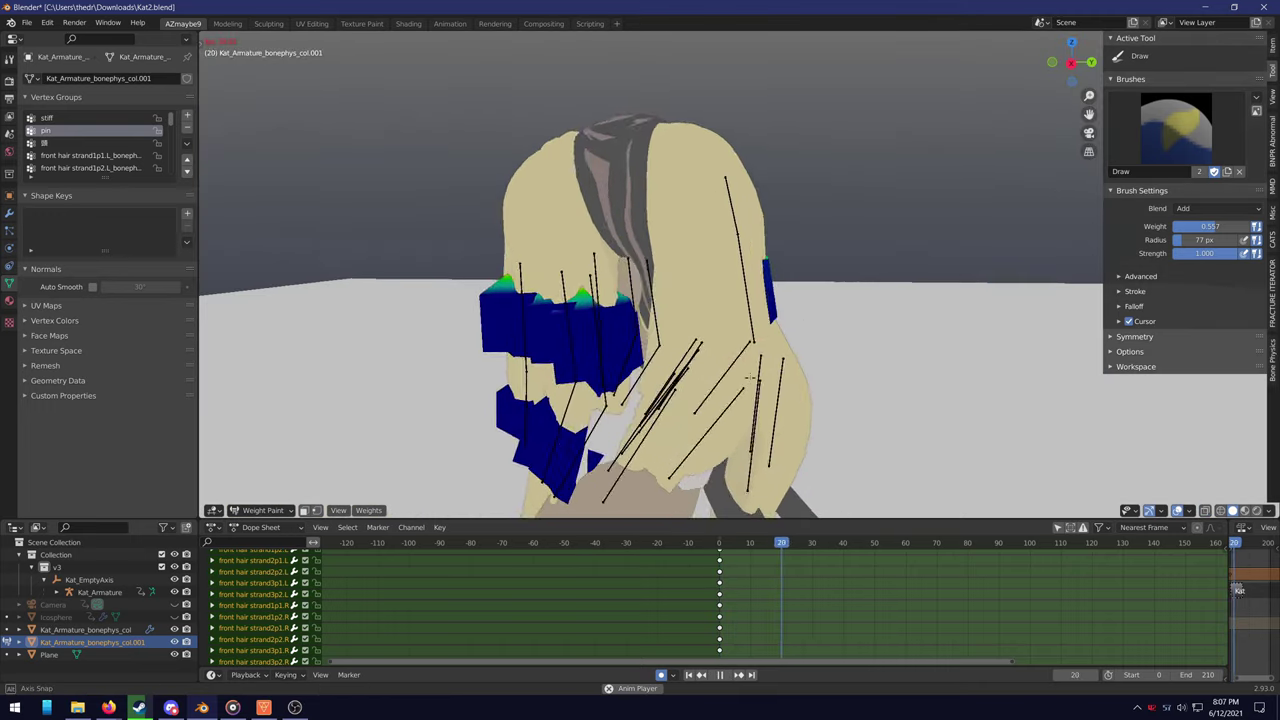
Paint another stroke of pin weight on the back hair's boxes and change the brush's blend mode
{"action": "middle_click_drag", "start_coordinate": [866, 358], "coordinate": [757, 410]}
{"action": "left_click_drag", "start_coordinate": [700, 310], "coordinate": [697, 228]}
{"action": "middle_click_drag", "start_coordinate": [720, 330], "coordinate": [965, 268]}
{"action": "left_click", "coordinate": [1217, 209]}
{"action": "left_click", "coordinate": [1220, 298]}
{"action": "middle_click_drag", "start_coordinate": [905, 320], "coordinate": [755, 380]}
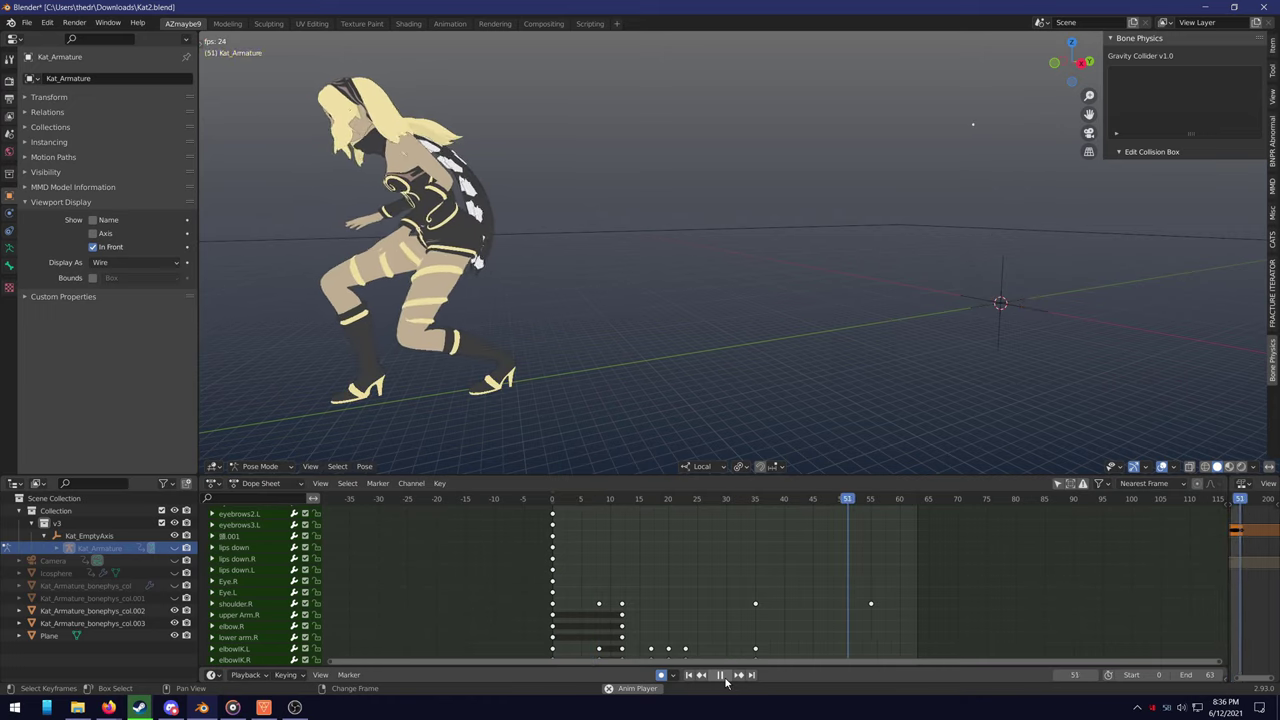
Play Kat's scarf animation, unhide Kat_Armature, and move the timeline to frame 21
{"action": "left_click", "coordinate": [724, 677]}
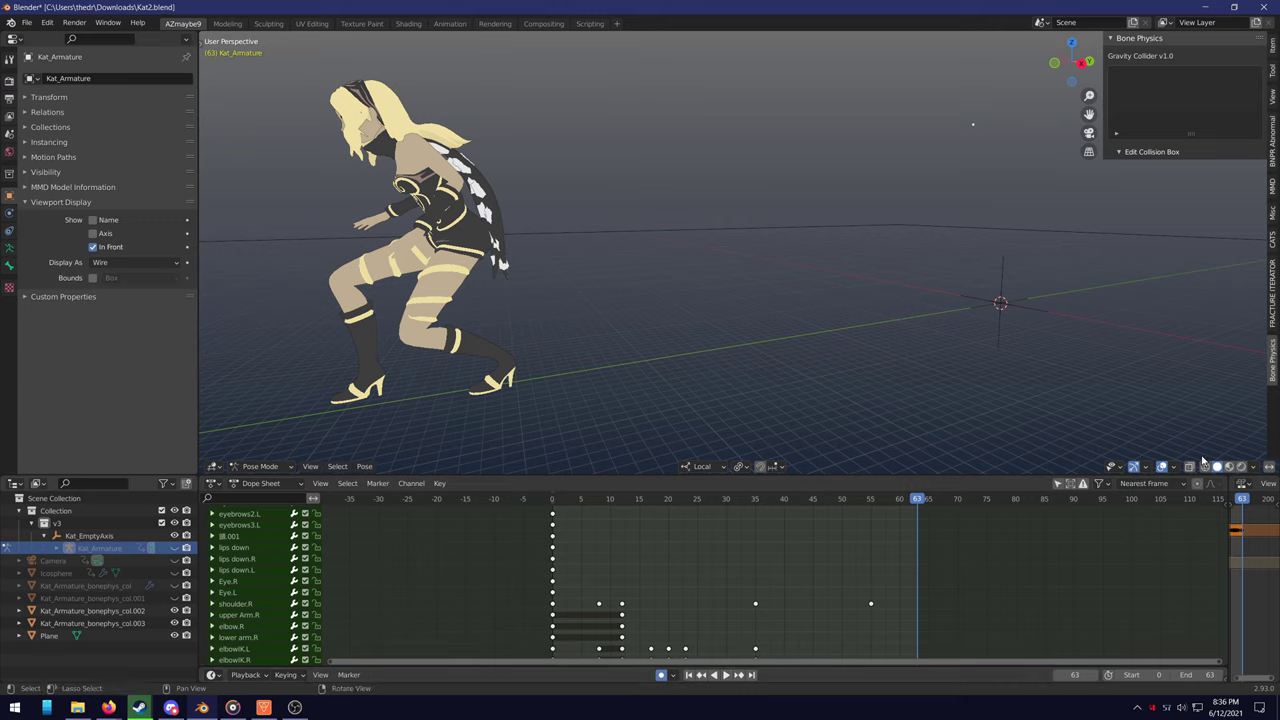
{"action": "left_click", "coordinate": [174, 548]}
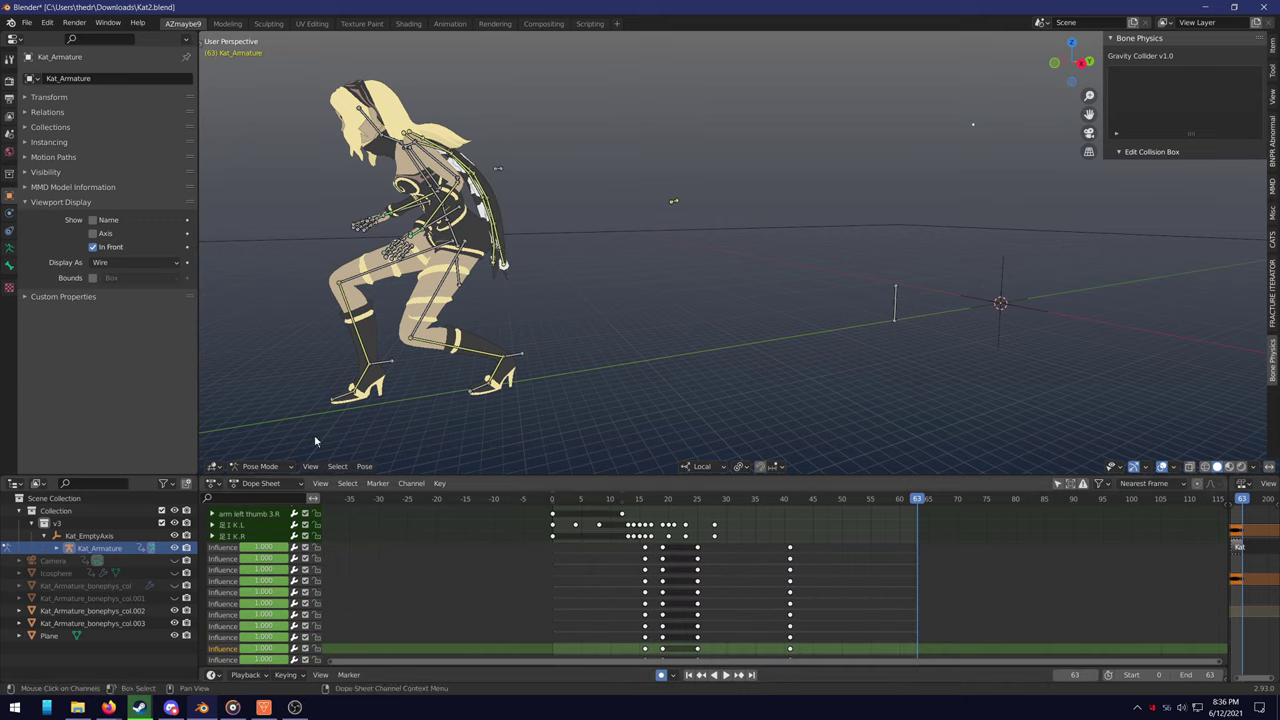
{"action": "mouse_move", "coordinate": [688, 502]}
{"action": "left_mouse_down"}
{"action": "mouse_move", "coordinate": [640, 502]}
{"action": "mouse_move", "coordinate": [673, 502]}
{"action": "left_mouse_up"}
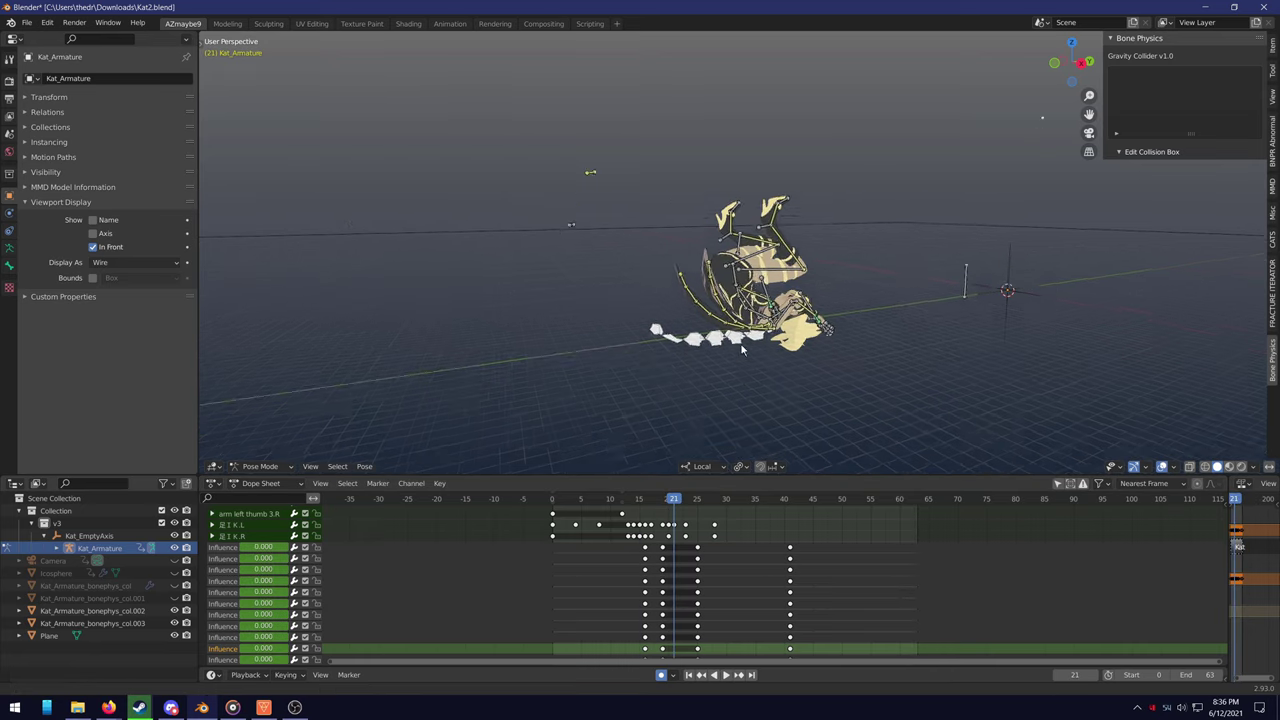
Examine the scarf's collision boxes against the scarf bones during the flip, up to frame 22
{"action": "scroll", "coordinate": [744, 330], "scroll_direction": "up", "scroll_amount": 3}
{"action": "right_click_drag", "start_coordinate": [744, 330], "coordinate": [729, 275]}
{"action": "scroll", "coordinate": [729, 275], "scroll_direction": "up", "scroll_amount": 4}
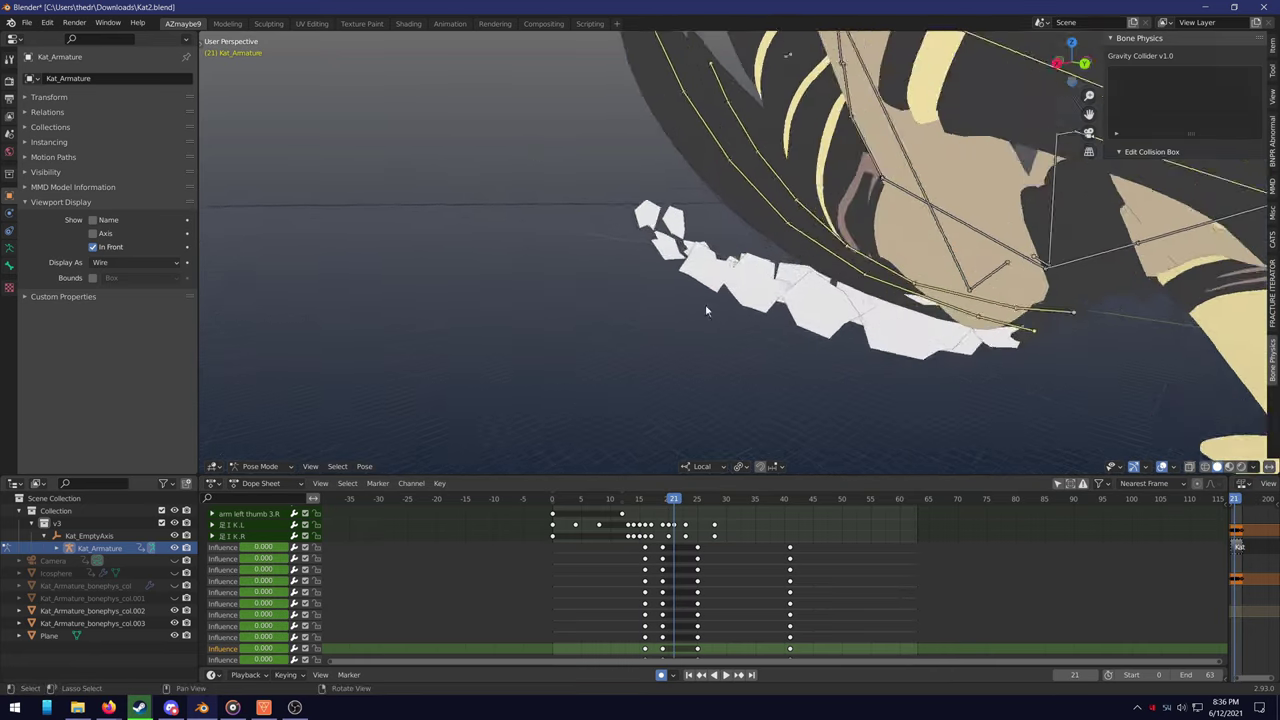
{"action": "middle_click_drag", "start_coordinate": [705, 313], "coordinate": [745, 418]}
{"action": "key", "text": "space"}
{"action": "left_click_drag", "start_coordinate": [676, 503], "coordinate": [682, 501]}
Check the IK constraint's Influence on the left scarf bones one by one, from KScarf_2.L to KScarf_6.L
{"action": "left_click", "coordinate": [725, 292]}
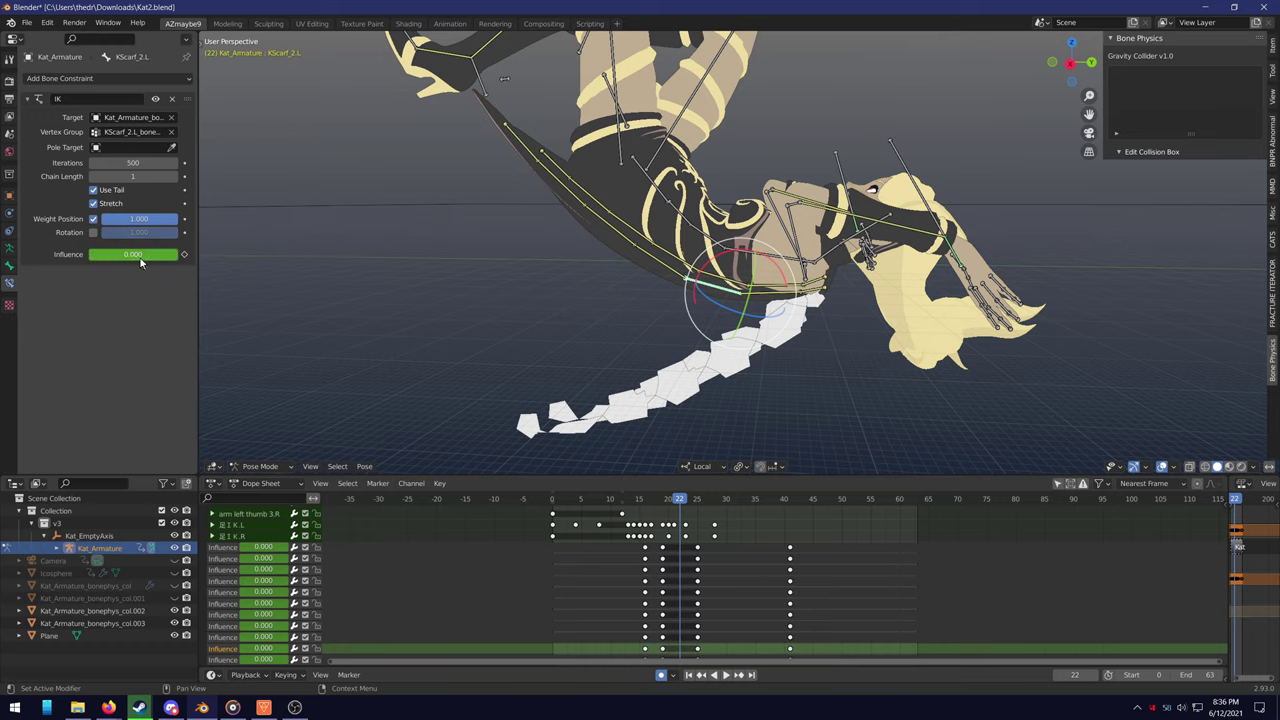
{"action": "left_click", "coordinate": [668, 274]}
{"action": "left_click", "coordinate": [617, 235]}
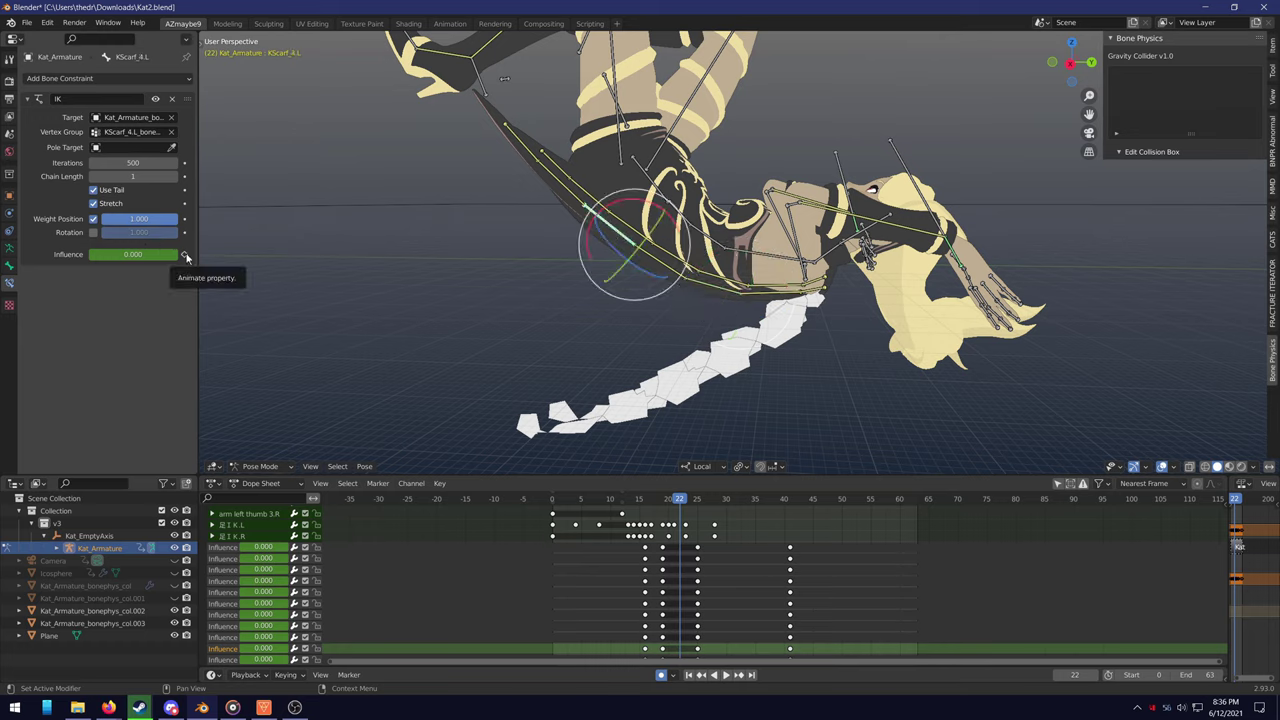
{"action": "left_click", "coordinate": [574, 198]}
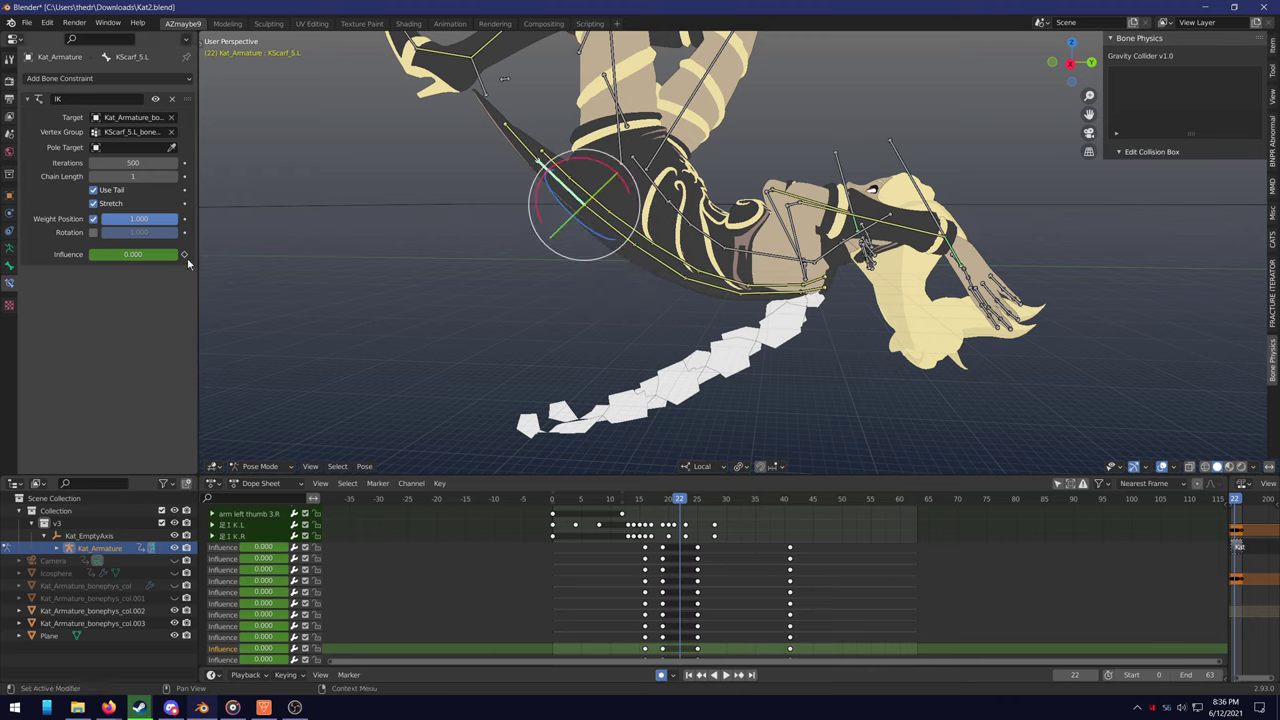
{"action": "left_click", "coordinate": [530, 150]}
Review the scarf's Influence channels in the Dope Sheet and locate the Show Sliders option
{"action": "scroll", "coordinate": [228, 543], "scroll_direction": "down", "scroll_amount": 2}
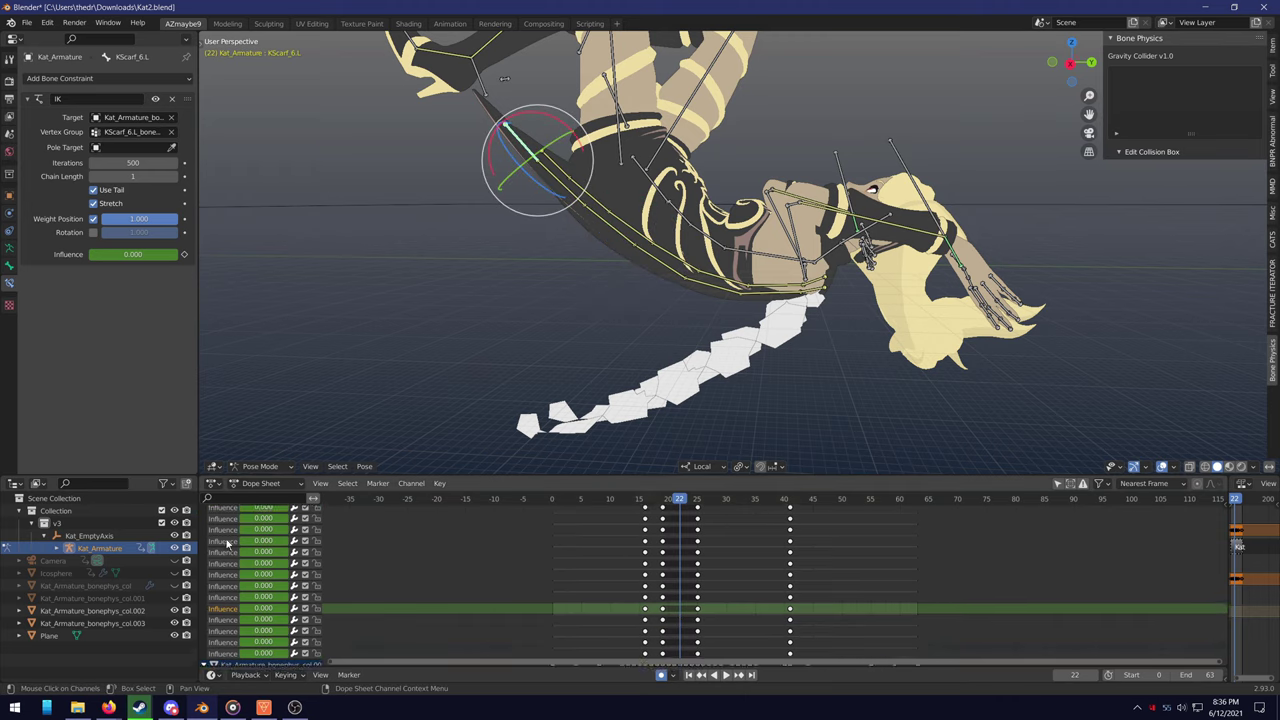
{"action": "scroll", "coordinate": [228, 543], "scroll_direction": "down", "scroll_amount": 1}
{"action": "left_click", "coordinate": [320, 483]}
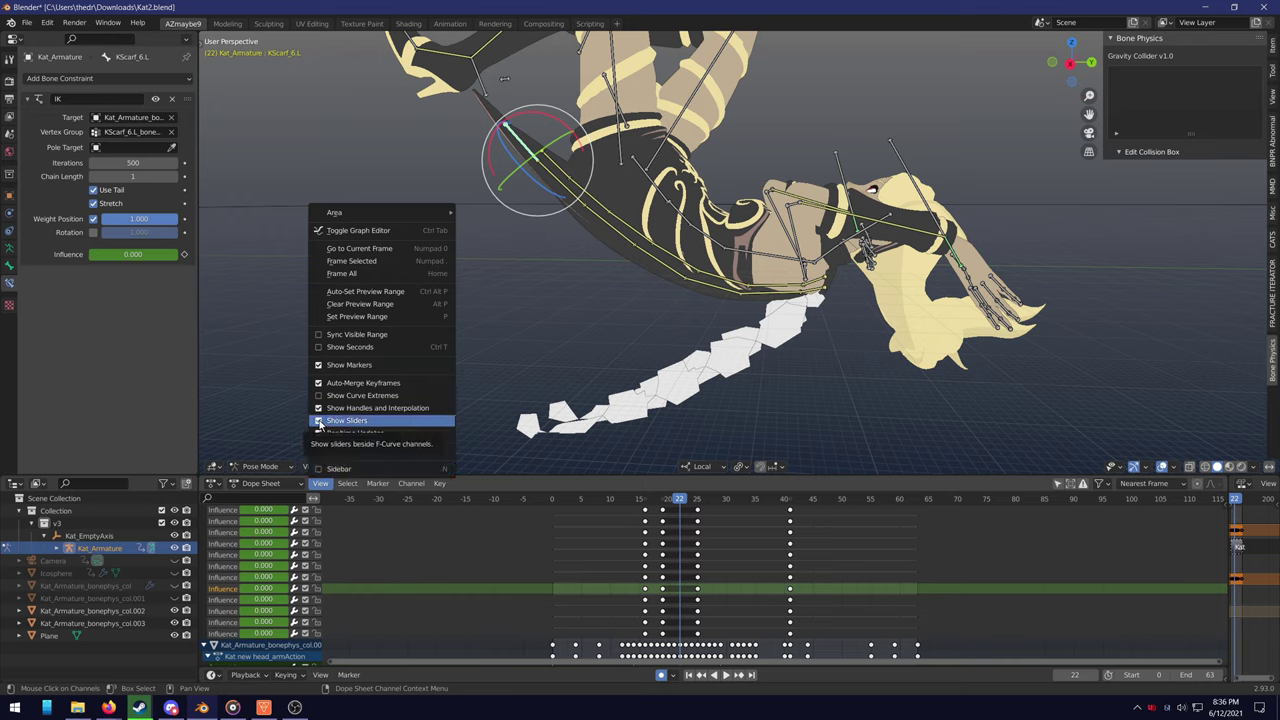
{"action": "scroll", "coordinate": [228, 567], "scroll_direction": "up", "scroll_amount": 4}
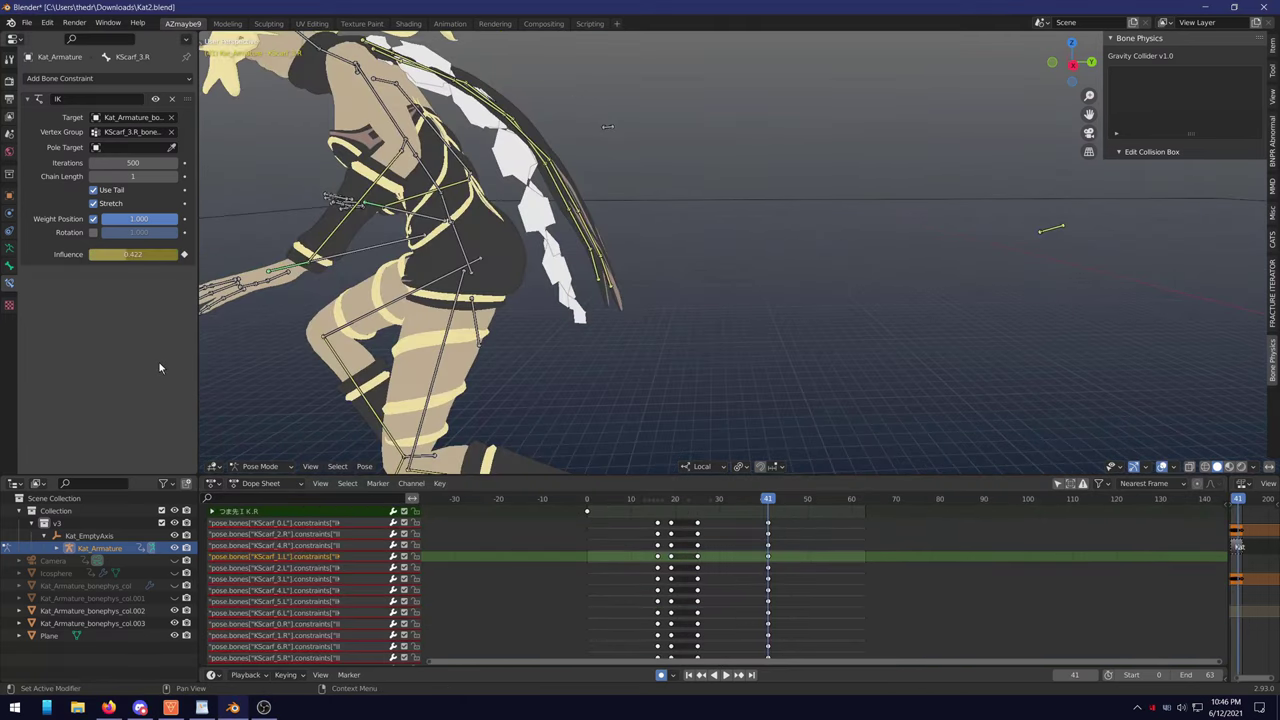
Select all the scarf bones at frame 41 and set their IK constraint Influence to 1.000 together
{"action": "middle_click_drag", "start_coordinate": [300, 260], "coordinate": [518, 141]}
{"action": "mouse_move", "coordinate": [480, 122]}
{"action": "left_mouse_down"}
{"action": "mouse_move", "coordinate": [565, 128]}
{"action": "mouse_move", "coordinate": [632, 214]}
{"action": "mouse_move", "coordinate": [710, 395]}
{"action": "mouse_move", "coordinate": [671, 421]}
{"action": "left_mouse_up"}
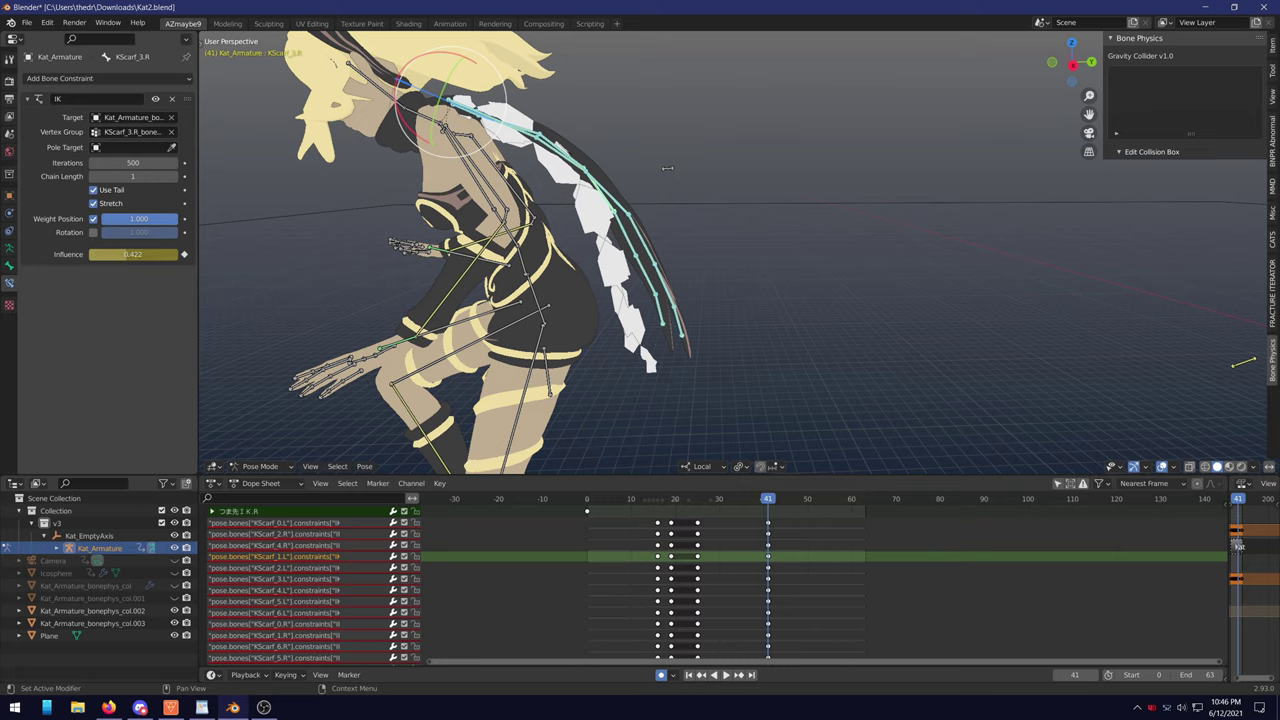
{"action": "left_click_drag", "start_coordinate": [126, 254], "coordinate": [178, 254]}
{"action": "right_click", "coordinate": [162, 256]}
{"action": "left_click", "coordinate": [158, 256]}
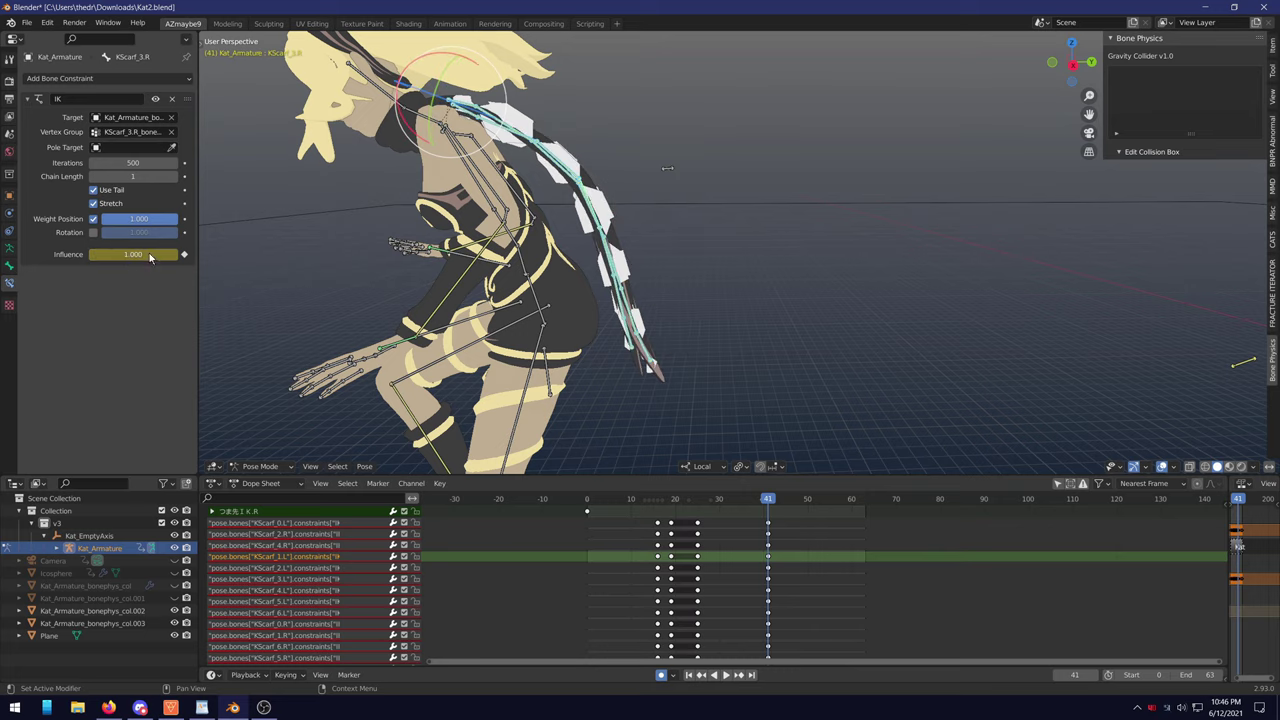
Select the KScarf constraint Influence channels and insert keyframes at frame 41 for only the selected channels
{"action": "mouse_move", "coordinate": [750, 582]}
{"action": "middle_mouse_down"}
{"action": "mouse_move", "coordinate": [736, 557]}
{"action": "mouse_move", "coordinate": [741, 569]}
{"action": "middle_mouse_up"}
{"action": "left_click_drag", "start_coordinate": [335, 657], "coordinate": [325, 506]}
{"action": "scroll", "coordinate": [333, 565], "scroll_direction": "up", "scroll_amount": 5}
{"action": "scroll", "coordinate": [333, 563], "scroll_direction": "down", "scroll_amount": 5}
{"action": "left_click", "coordinate": [439, 484]}
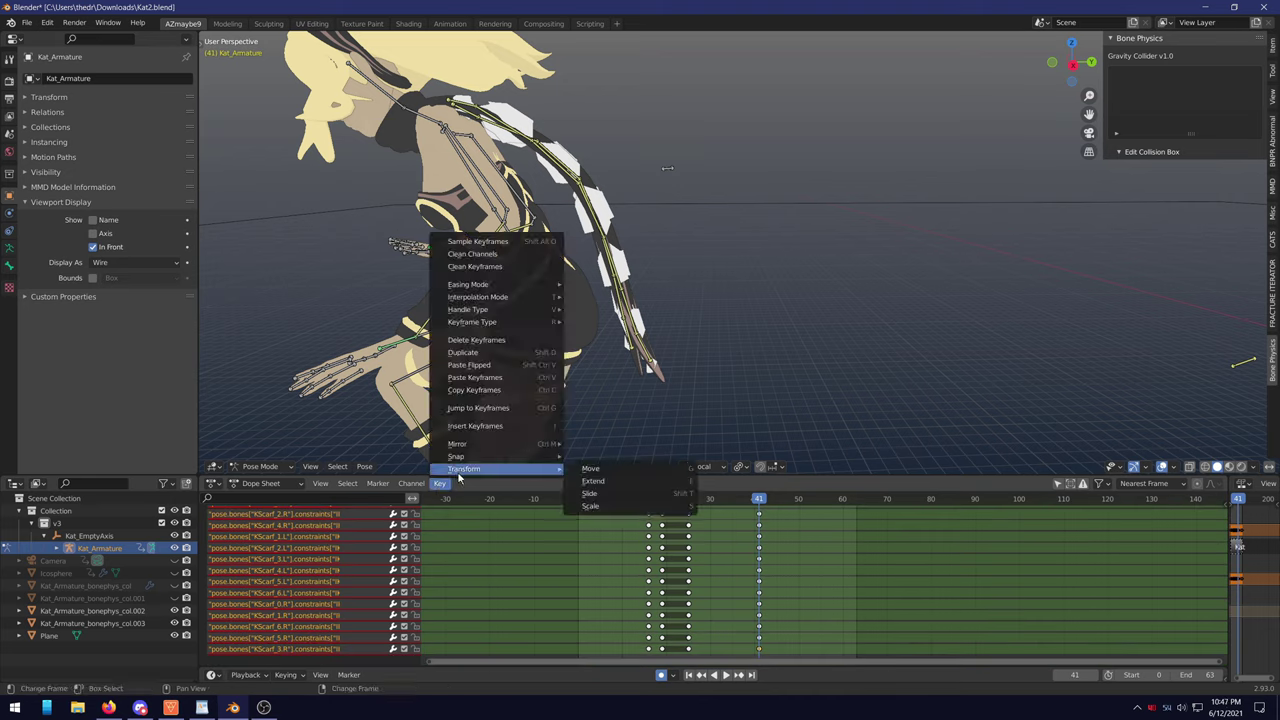
{"action": "left_click", "coordinate": [488, 426]}
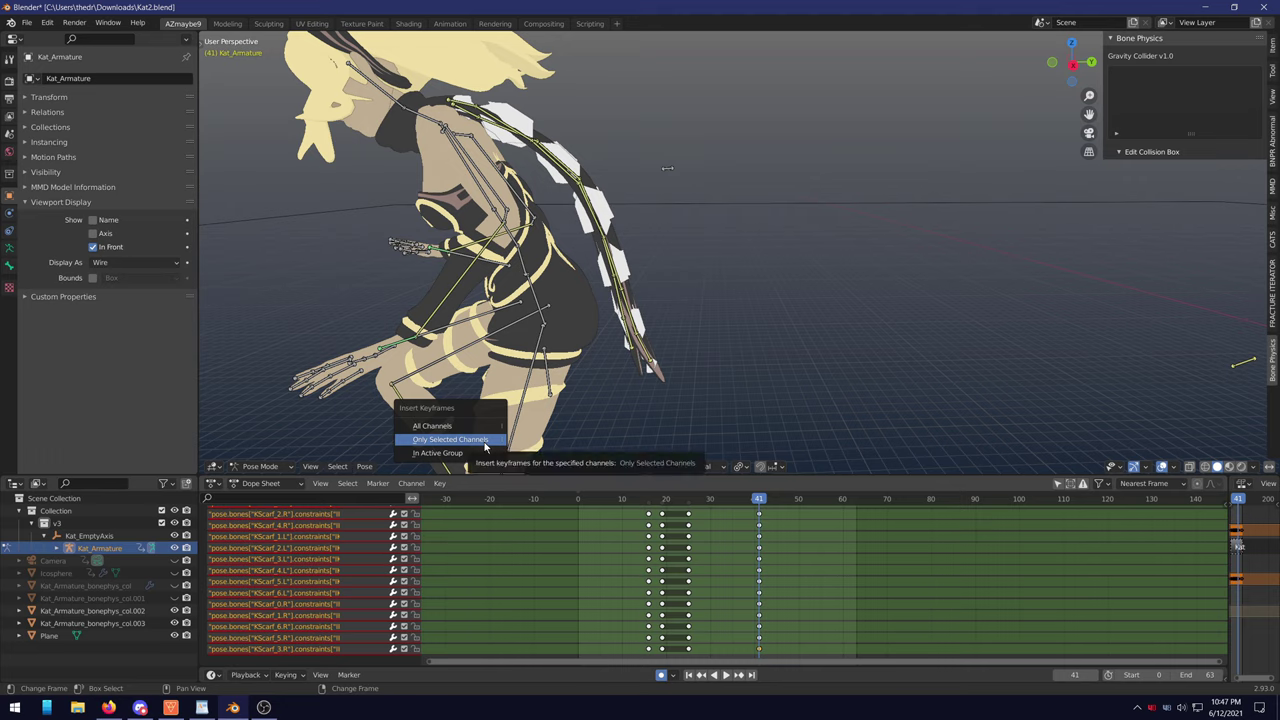
{"action": "right_click", "coordinate": [485, 446]}
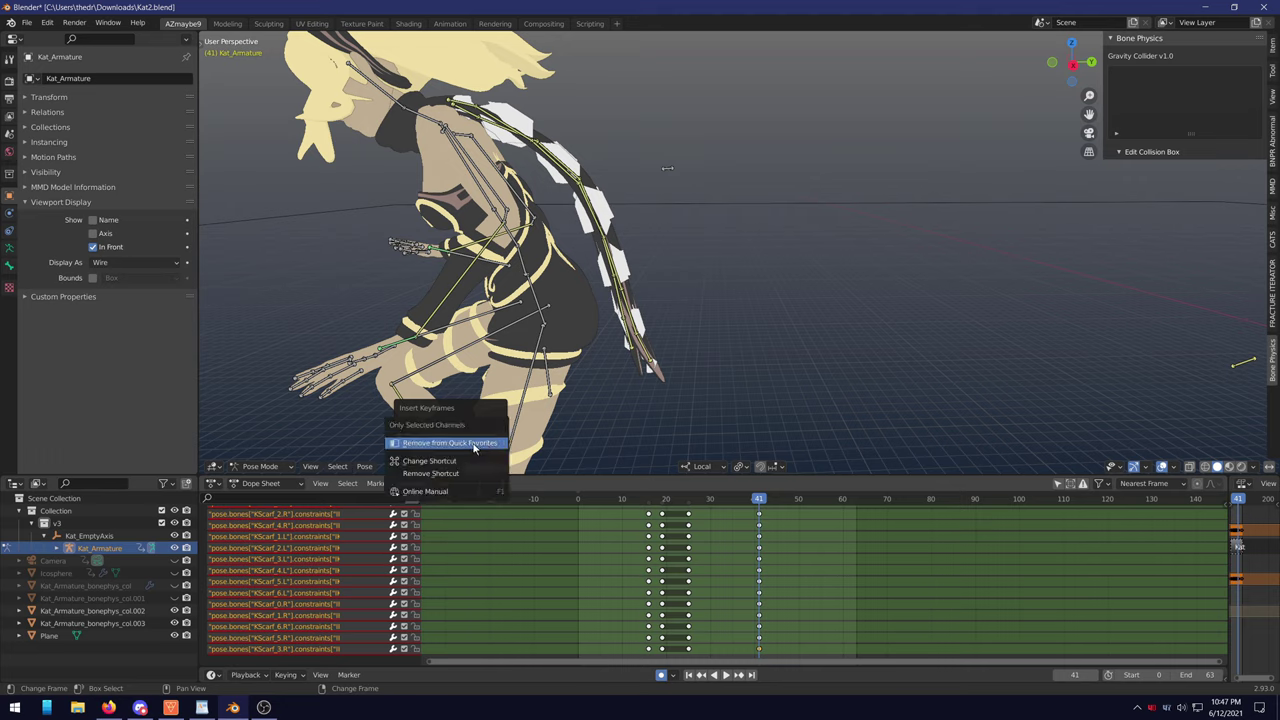
{"action": "key", "text": "Escape"}
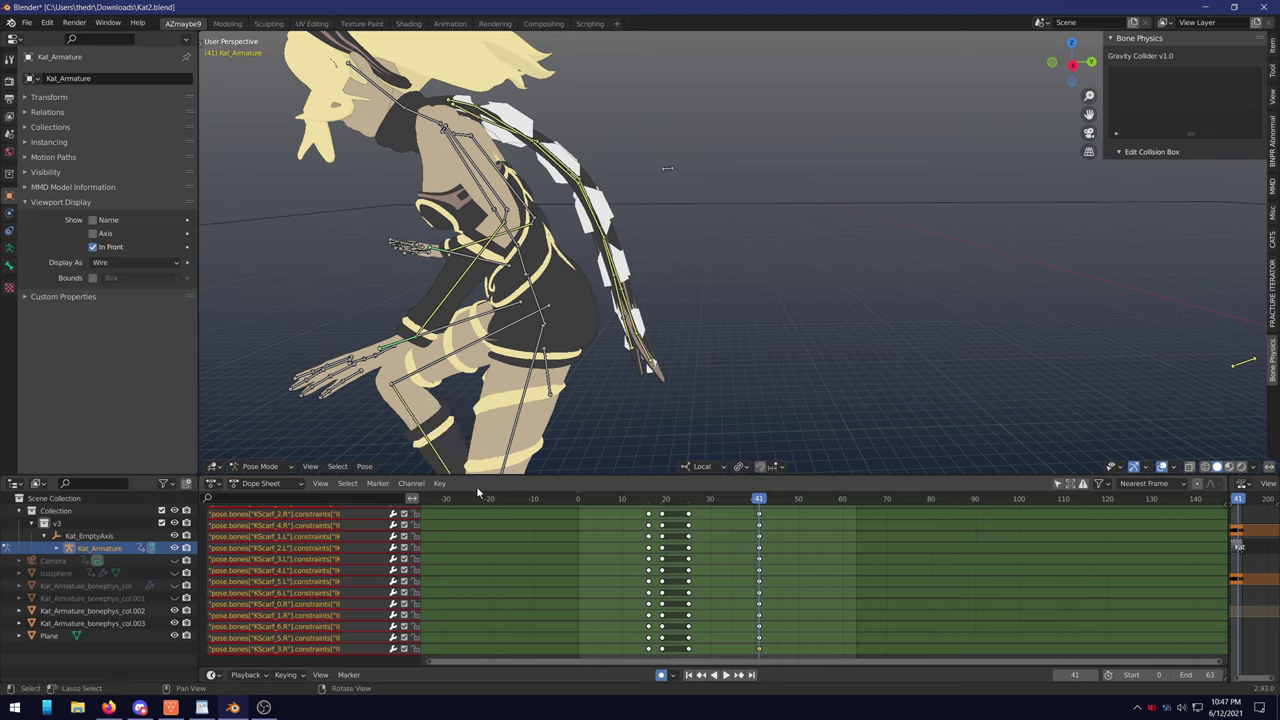
{"action": "key", "text": "q"}
{"action": "left_click", "coordinate": [605, 558]}
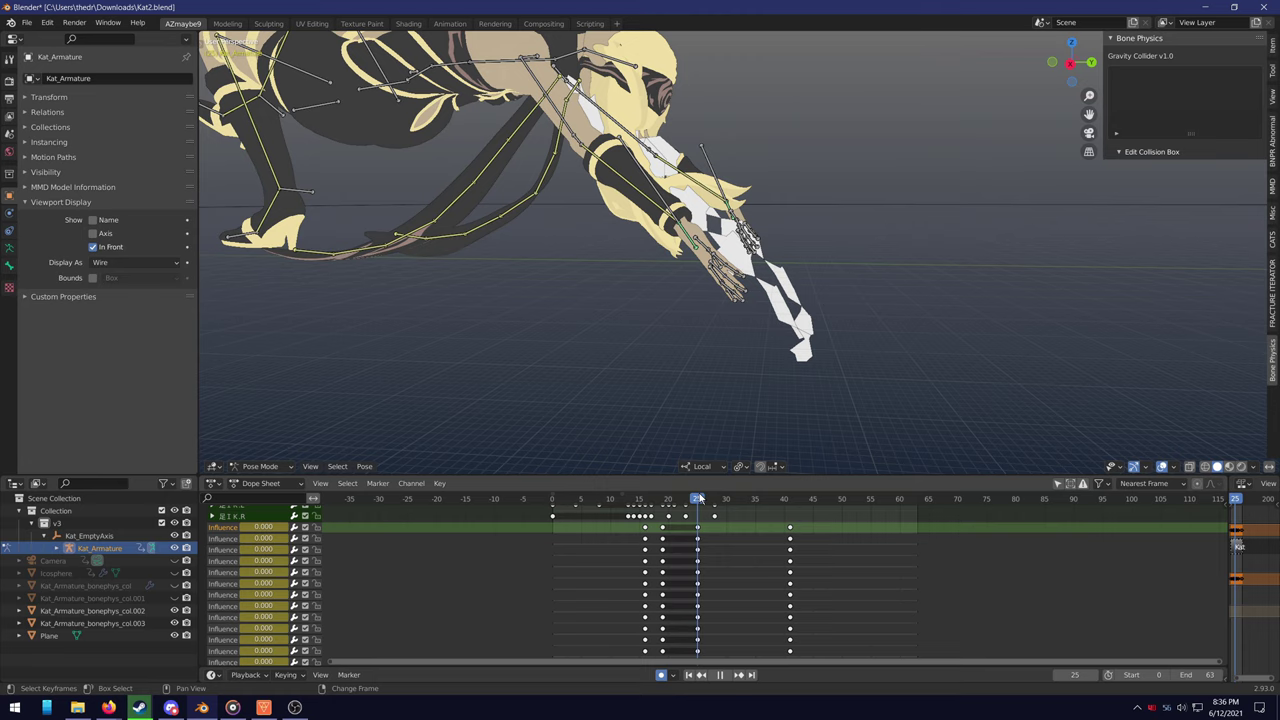
Scrub and play the animation from frame 25 to 41 to check how the scarf returns to its collision boxes
{"action": "left_click_drag", "start_coordinate": [700, 498], "coordinate": [716, 498]}
{"action": "scroll", "coordinate": [515, 240], "scroll_direction": "down", "scroll_amount": 3}
{"action": "middle_click_drag", "start_coordinate": [515, 240], "coordinate": [725, 360], "text": "shift"}
{"action": "key", "text": "space"}
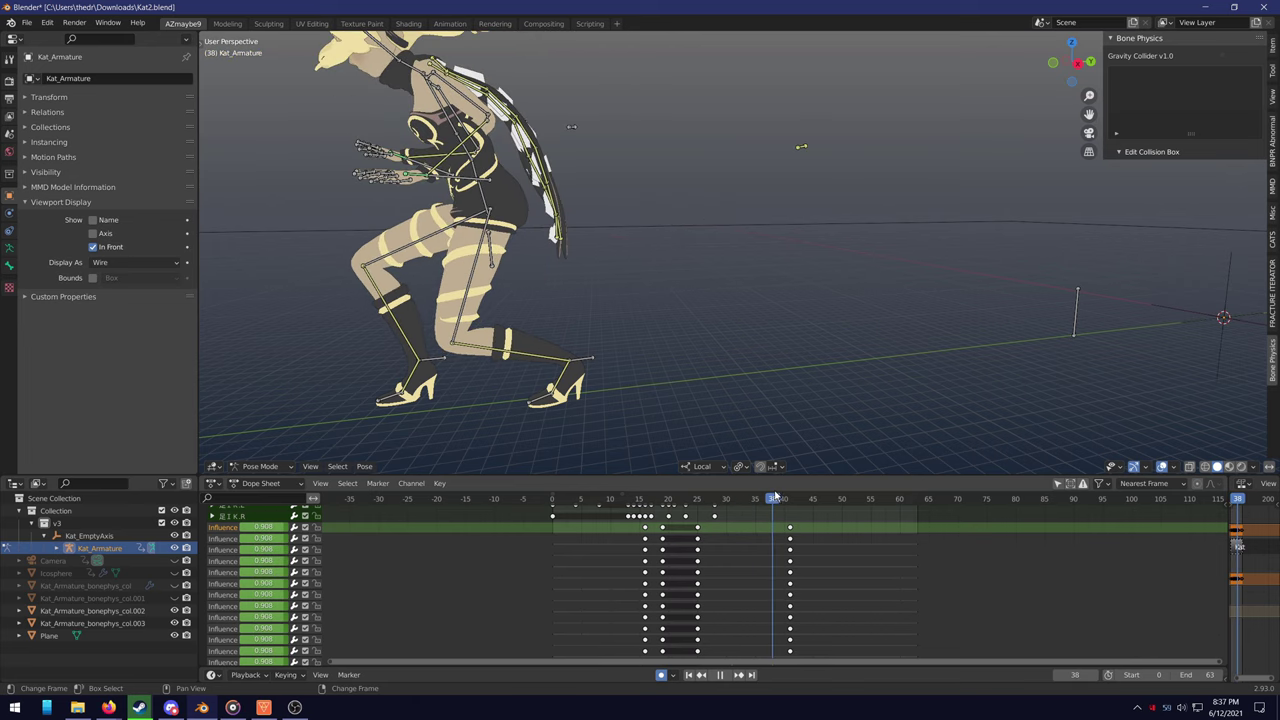
{"action": "key", "text": "space"}
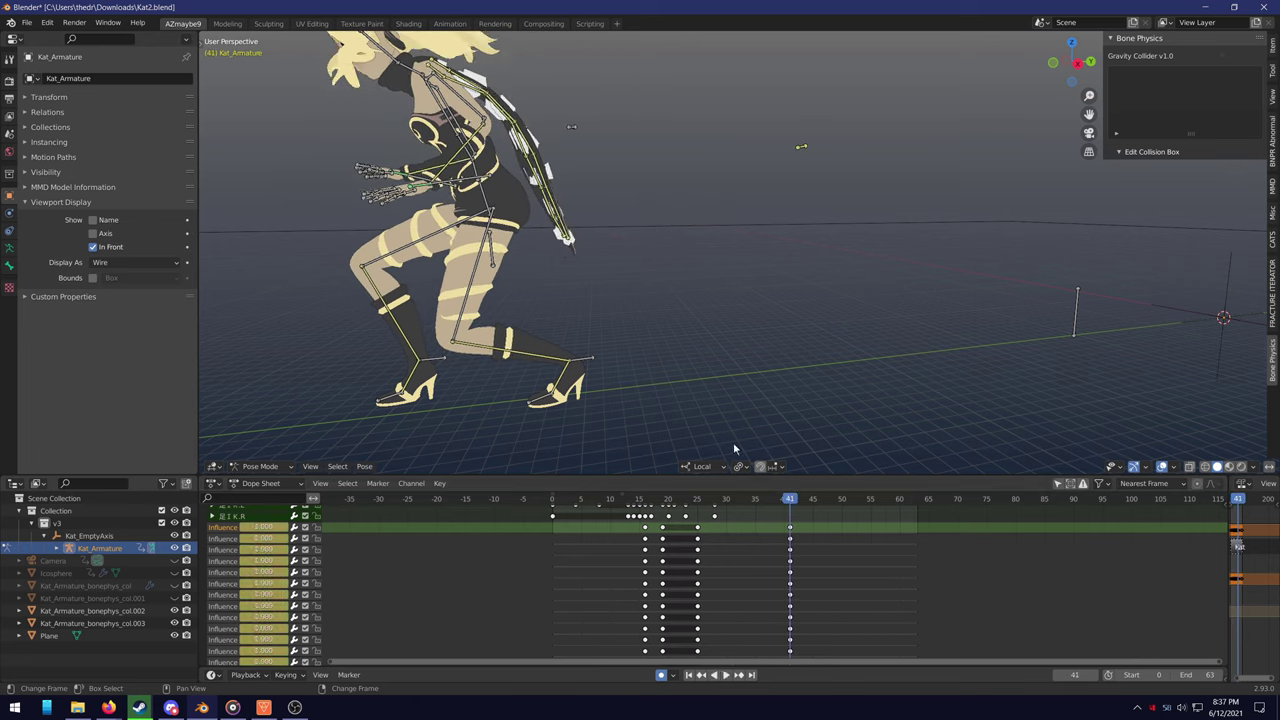